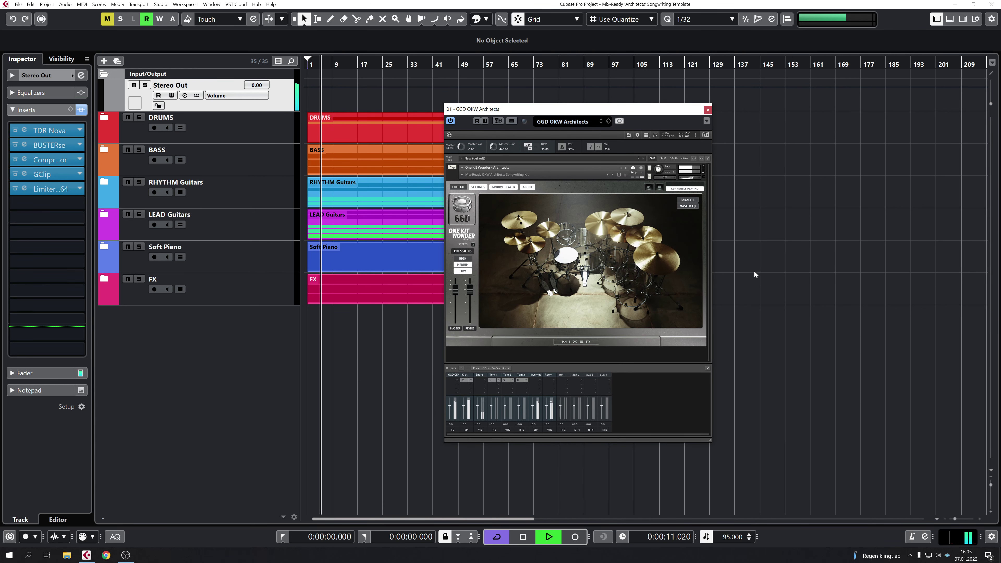
Close the drum instrument window, expand the DRUMS folder, and show the inserts of Drum BUS and GGD OKW Architects.
{"action": "left_click", "coordinate": [708, 110]}
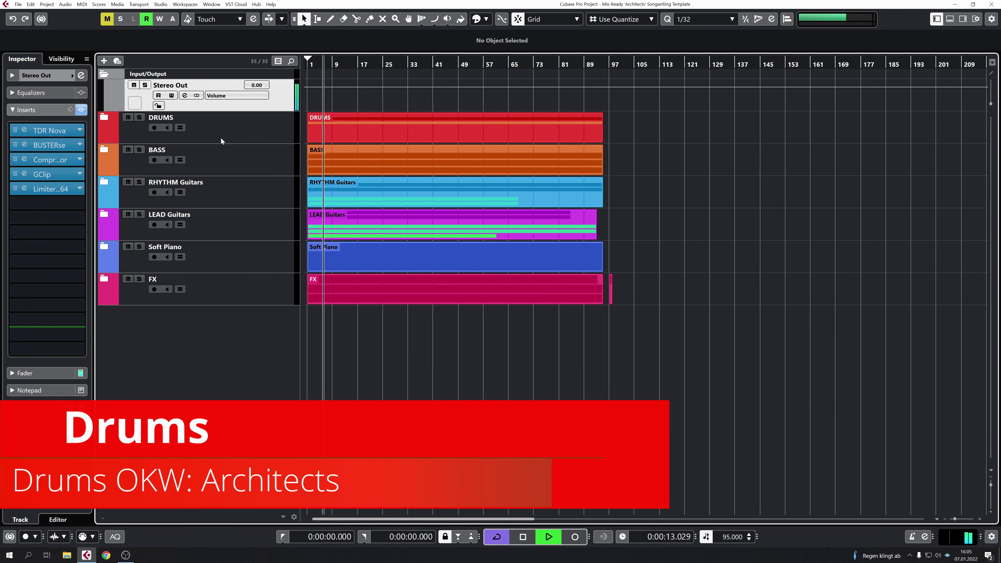
{"action": "left_click", "coordinate": [104, 117]}
{"action": "left_click", "coordinate": [272, 166]}
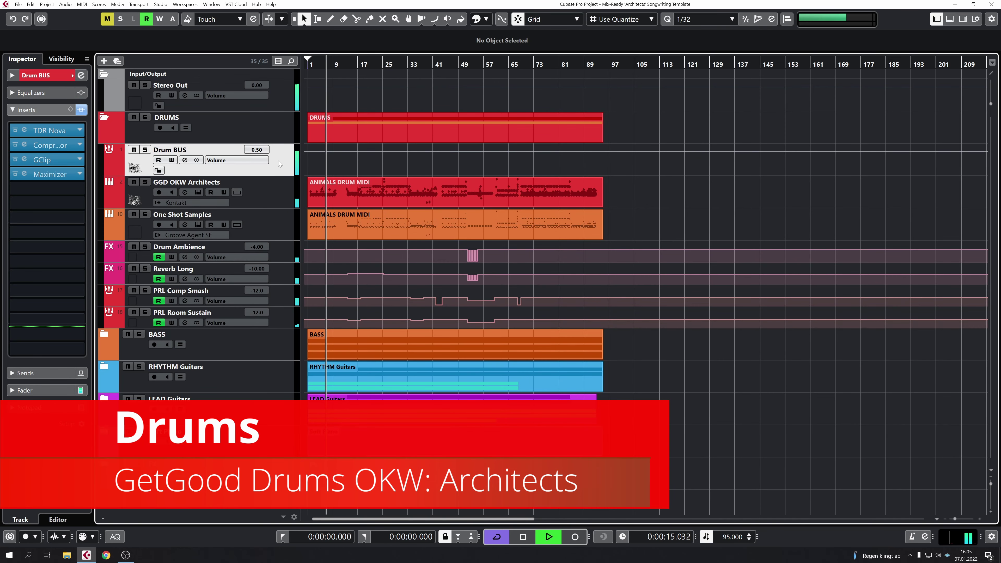
{"action": "left_click", "coordinate": [281, 189]}
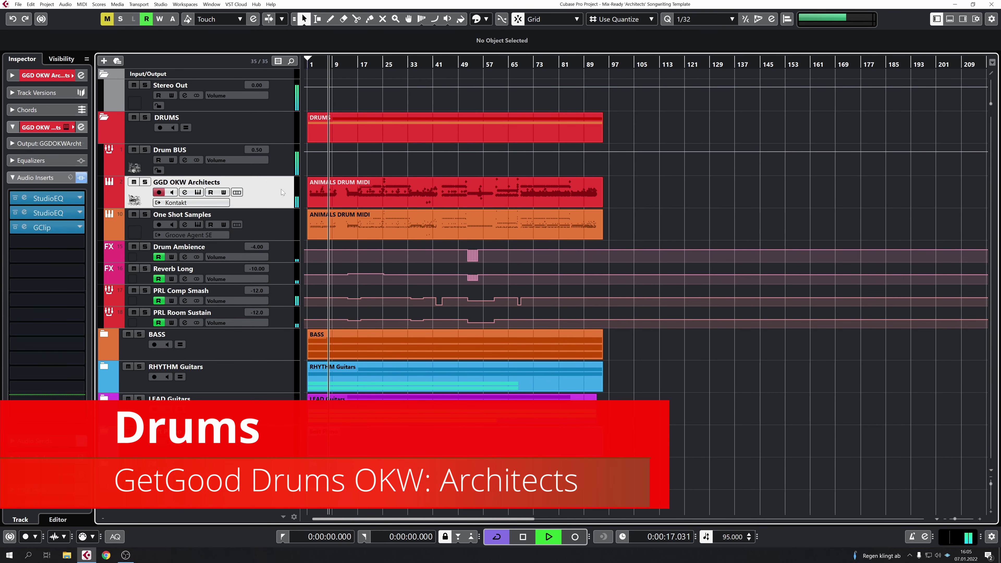
Reveal the output channels of GGD OKW Architects, select all from the first through Room, and collapse them again.
{"action": "left_click", "coordinate": [109, 202]}
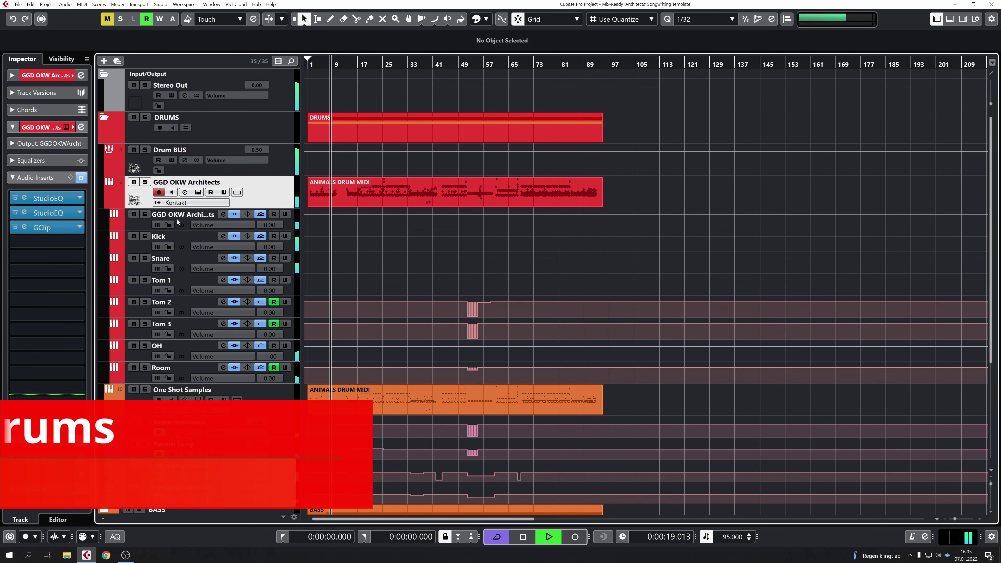
{"action": "left_click", "coordinate": [143, 380], "text": "shift"}
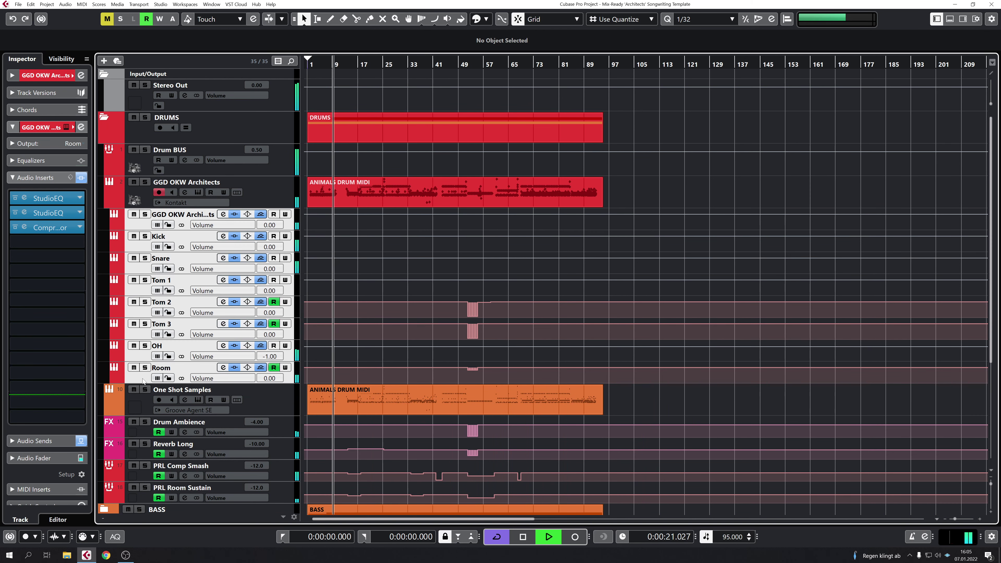
{"action": "left_click", "coordinate": [109, 203]}
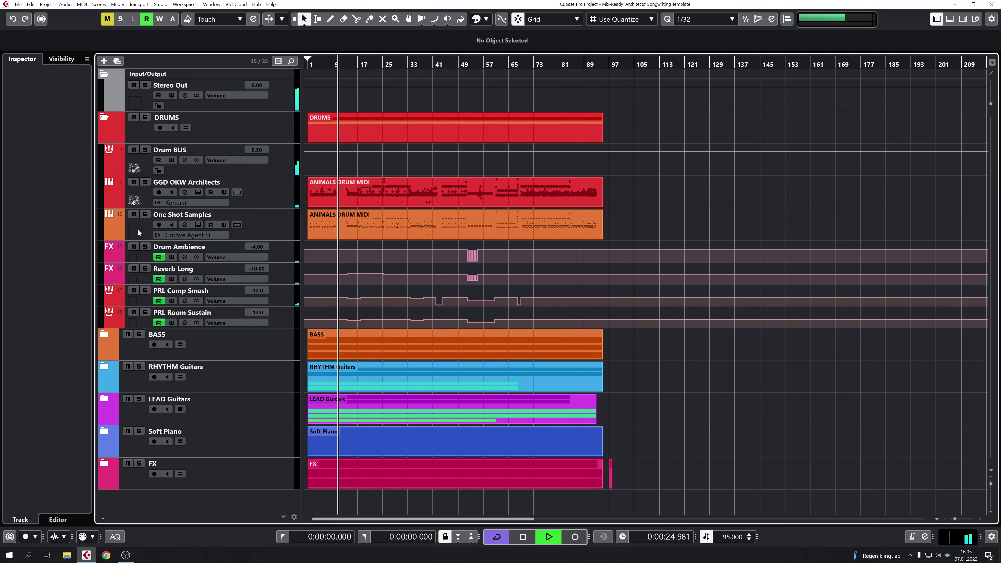
Reveal the One Shot Samples output channels and open its Groove Agent SE instrument, moving the window clear of the track list.
{"action": "left_click", "coordinate": [148, 235]}
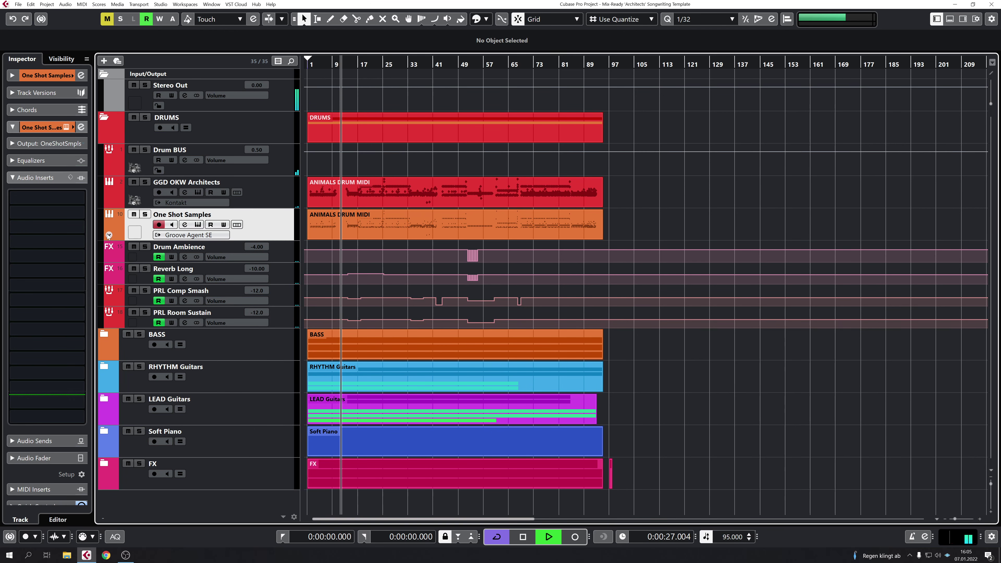
{"action": "left_click", "coordinate": [109, 235]}
{"action": "left_click", "coordinate": [145, 260]}
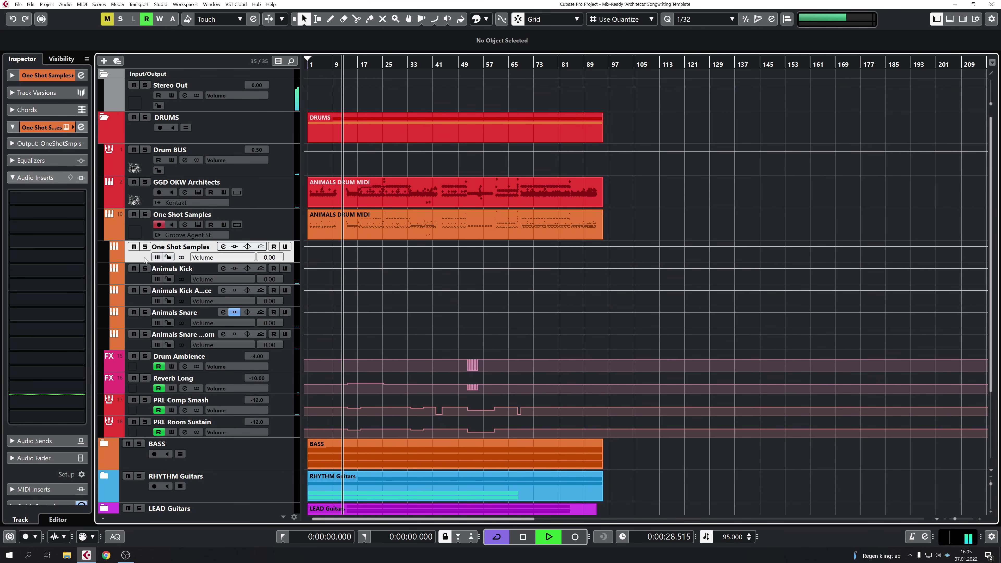
{"action": "left_click", "coordinate": [198, 224]}
{"action": "left_click_drag", "start_coordinate": [547, 120], "coordinate": [610, 41]}
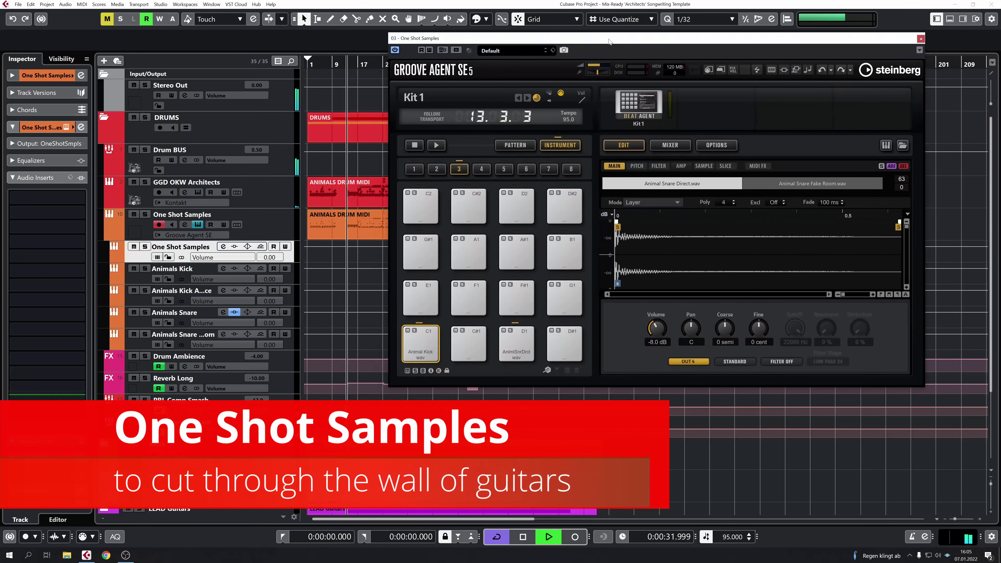
Go through the Animals Kick and Animals Snare channels with their ambience and room channels, then collapse them and close Groove Agent SE.
{"action": "left_click", "coordinate": [145, 278]}
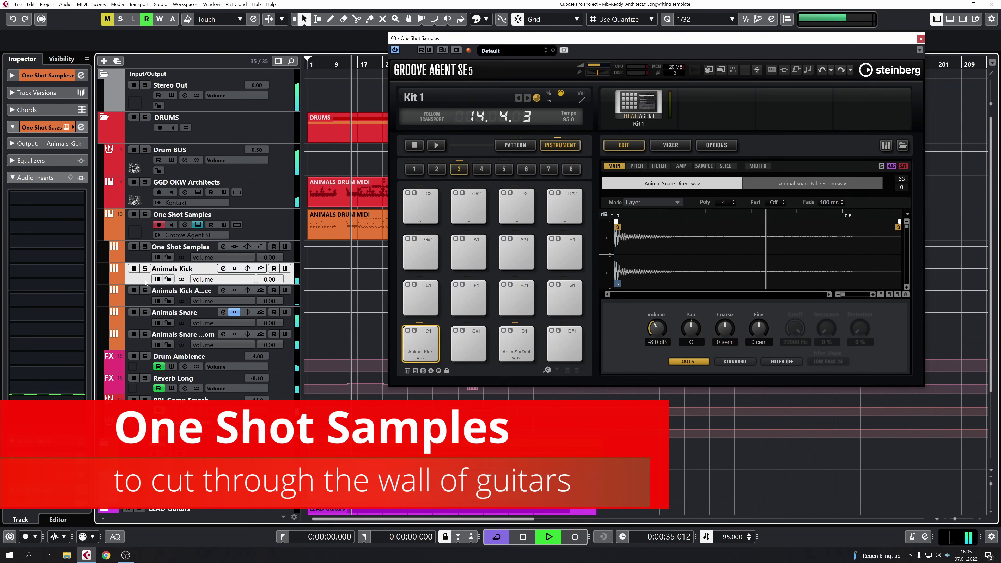
{"action": "left_click", "coordinate": [140, 298]}
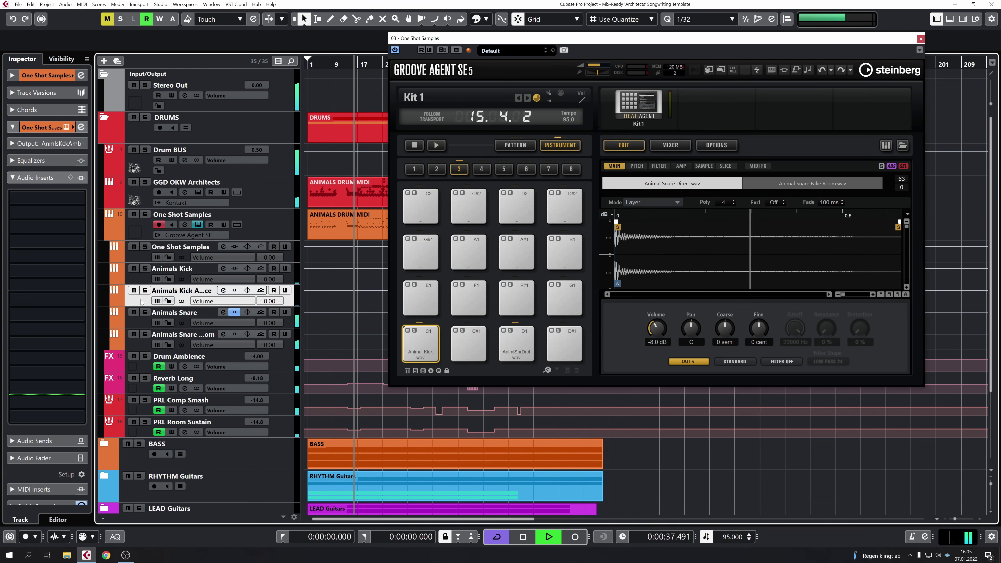
{"action": "left_click", "coordinate": [140, 321]}
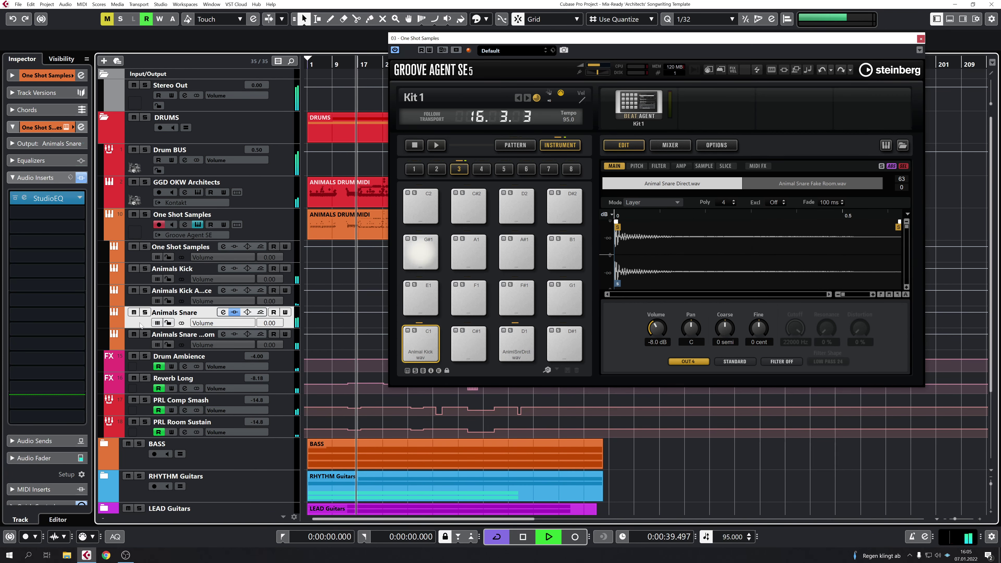
{"action": "left_click", "coordinate": [137, 343]}
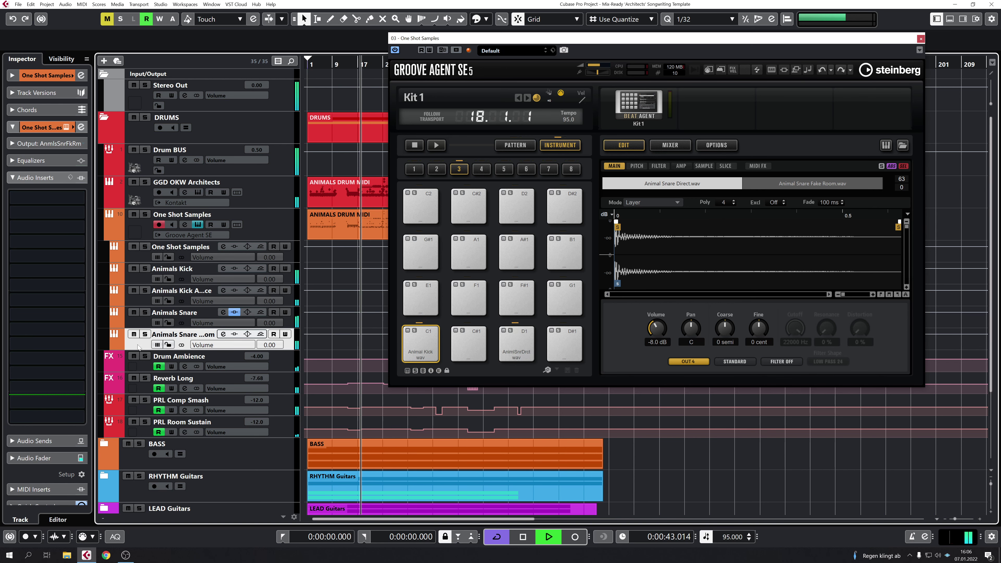
{"action": "left_click", "coordinate": [109, 235]}
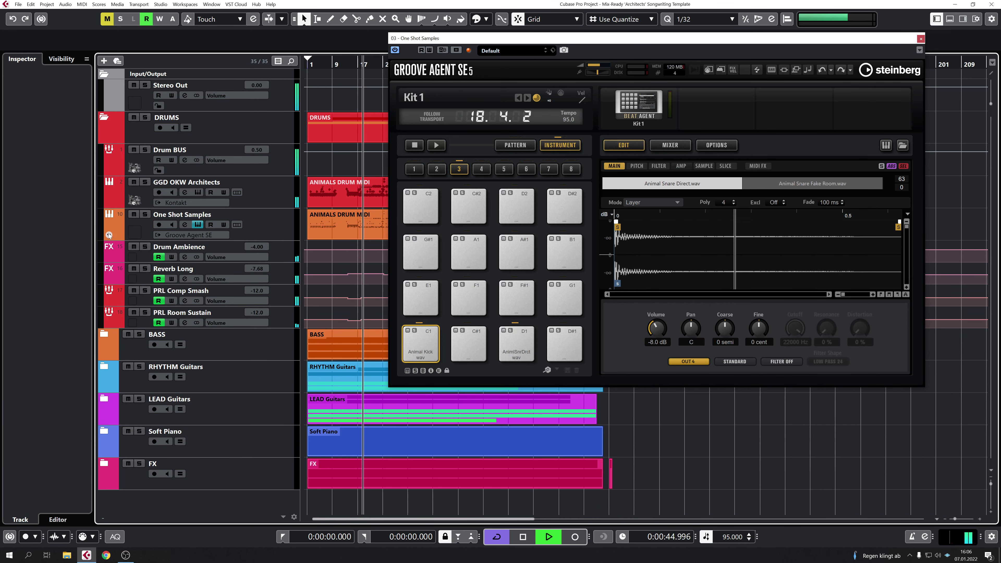
{"action": "left_click", "coordinate": [921, 39]}
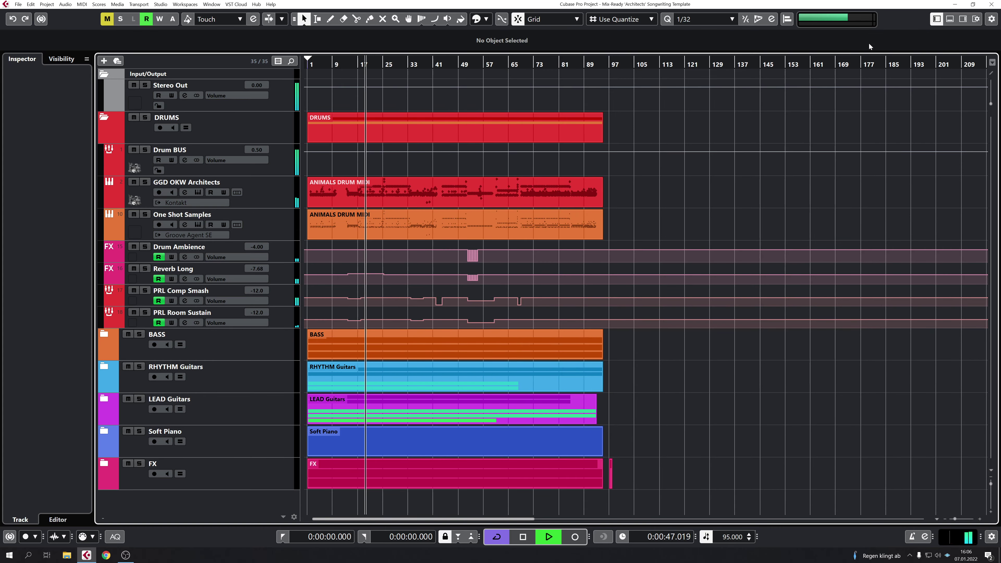
Open the GGD OKW Architects track's ANIMALS DRUM MIDI part in the Drum Editor, narrow the instrument list, and review the drum map.
{"action": "double_click", "coordinate": [455, 195]}
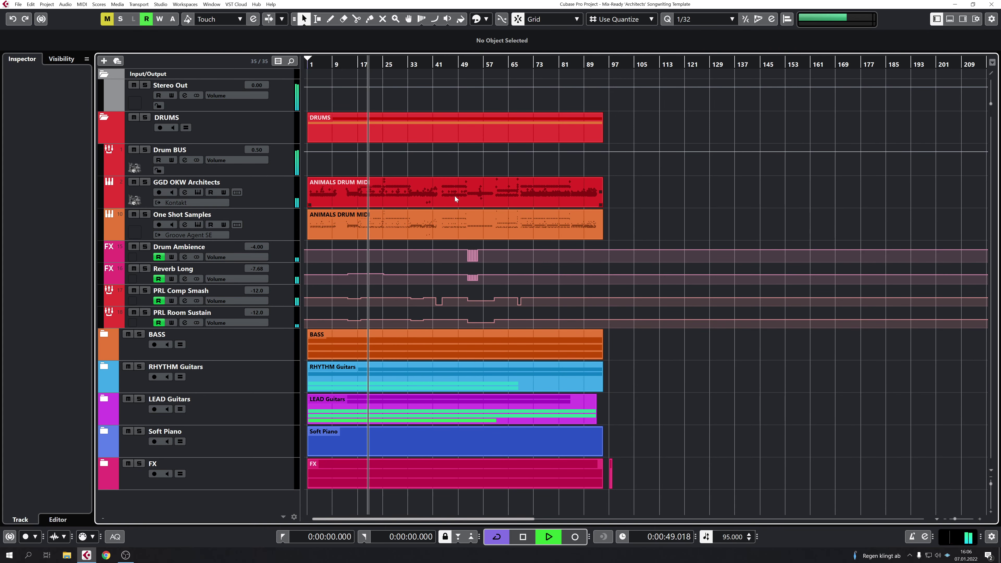
{"action": "scroll", "coordinate": [455, 194], "scroll_direction": "down", "scroll_amount": 4}
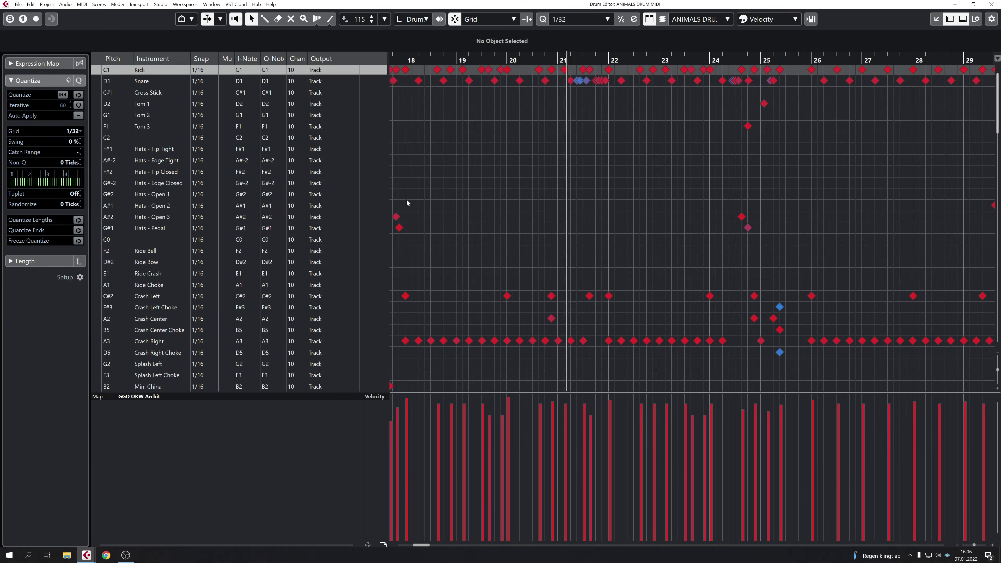
{"action": "left_click_drag", "start_coordinate": [388, 197], "coordinate": [237, 204]}
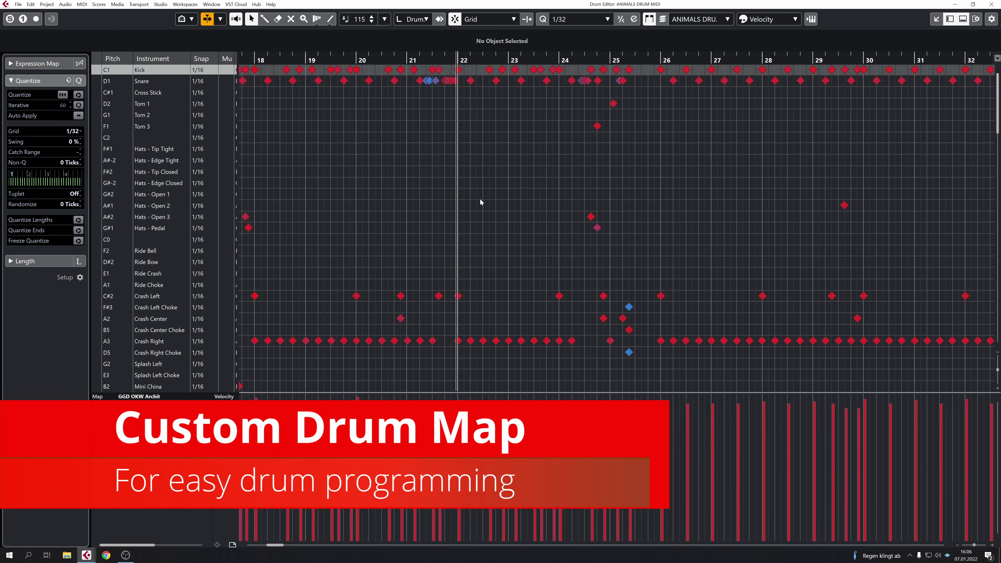
{"action": "scroll", "coordinate": [535, 196], "scroll_direction": "down", "scroll_amount": 6}
{"action": "scroll", "coordinate": [739, 296], "scroll_direction": "down", "scroll_amount": 4}
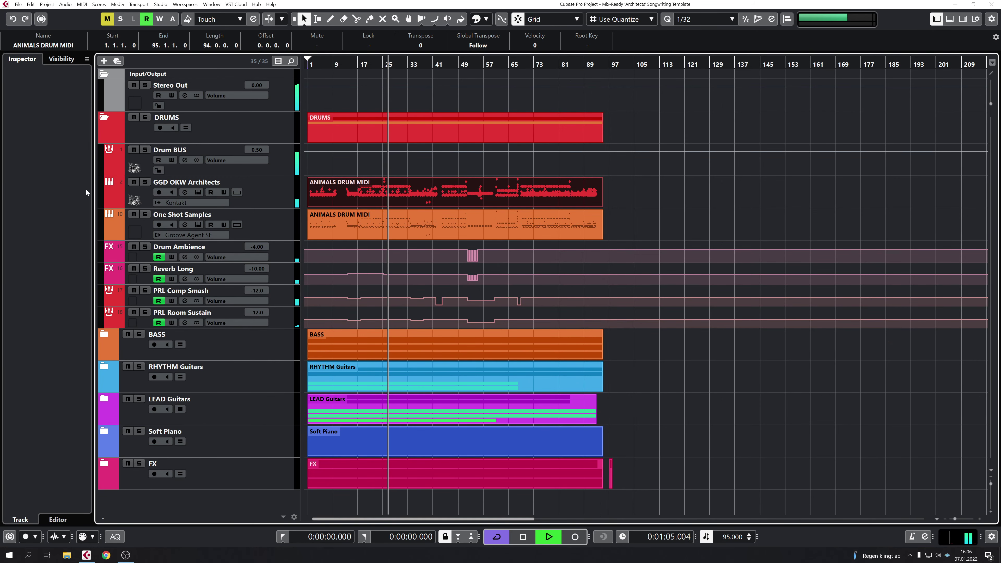
Collapse the DRUMS folder, expand the BASS folder, and show the inserts of Bass Group and EUROBASS DI.
{"action": "left_click", "coordinate": [104, 118]}
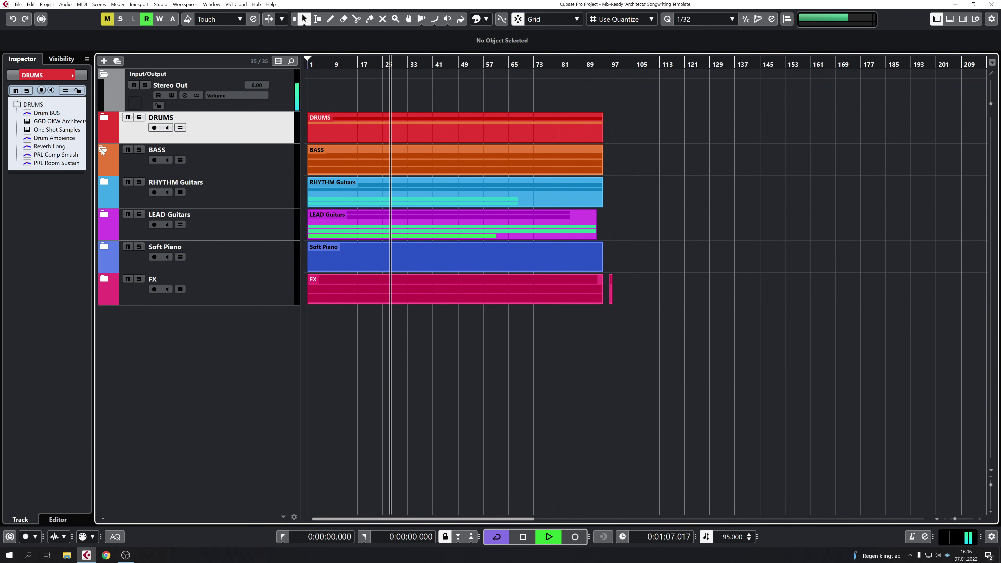
{"action": "left_click", "coordinate": [103, 149]}
{"action": "left_click", "coordinate": [281, 192]}
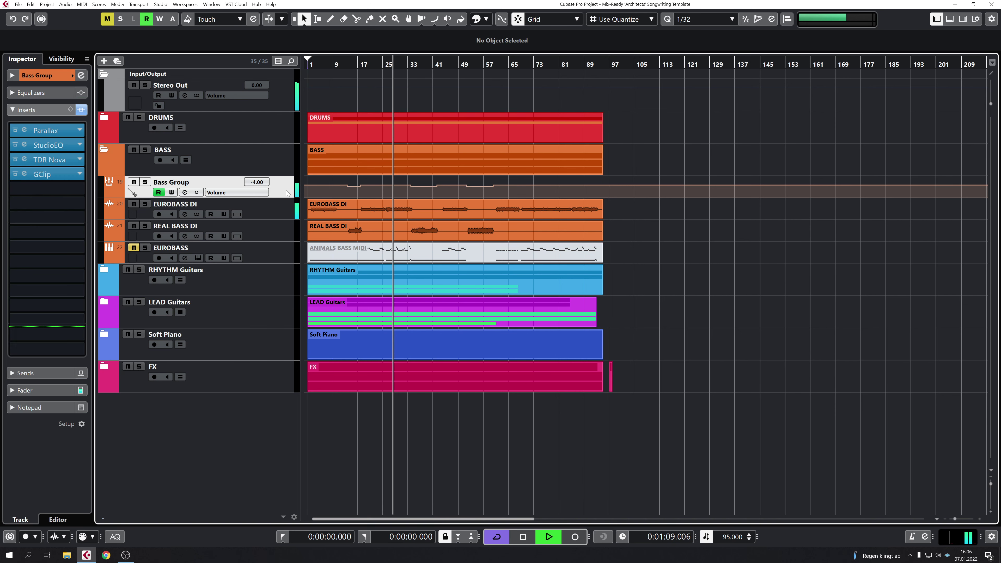
{"action": "left_click", "coordinate": [279, 210]}
Examine the bass DI waveforms at a larger display height and show the inserts of REAL BASS DI and Bass Group.
{"action": "scroll", "coordinate": [354, 238], "scroll_direction": "up", "scroll_amount": 3}
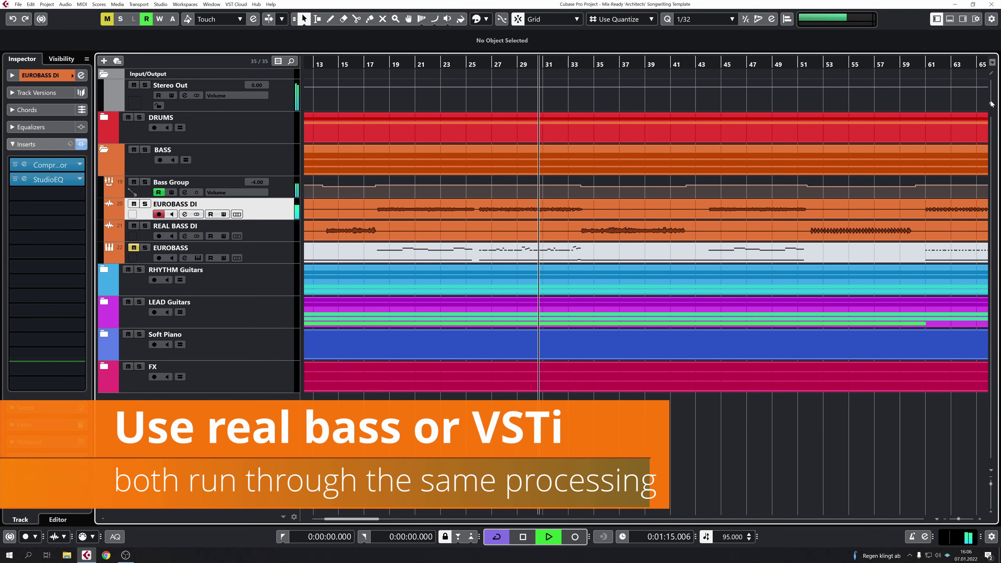
{"action": "scroll", "coordinate": [991, 102], "scroll_direction": "up", "scroll_amount": 3}
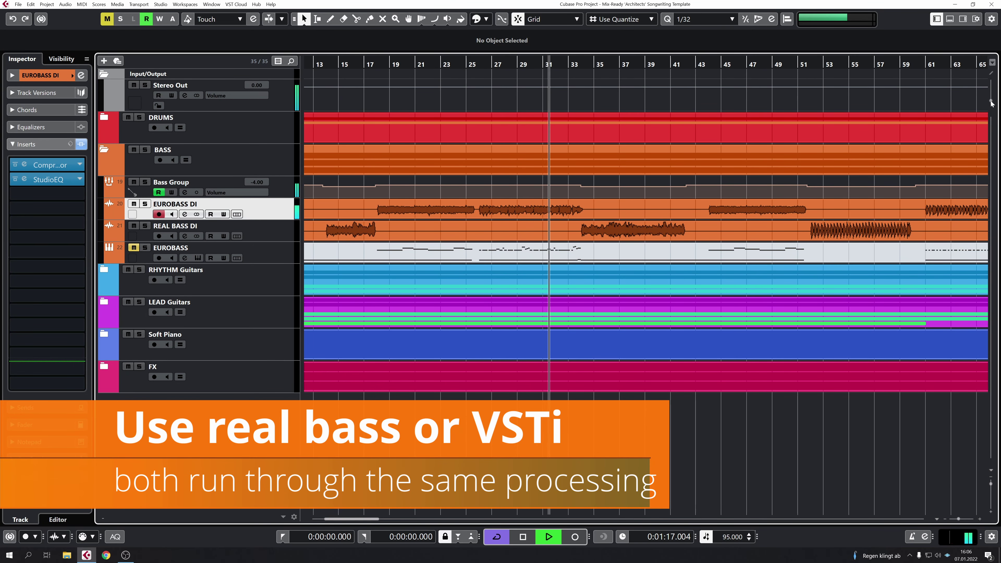
{"action": "scroll", "coordinate": [883, 209], "scroll_direction": "down", "scroll_amount": 5}
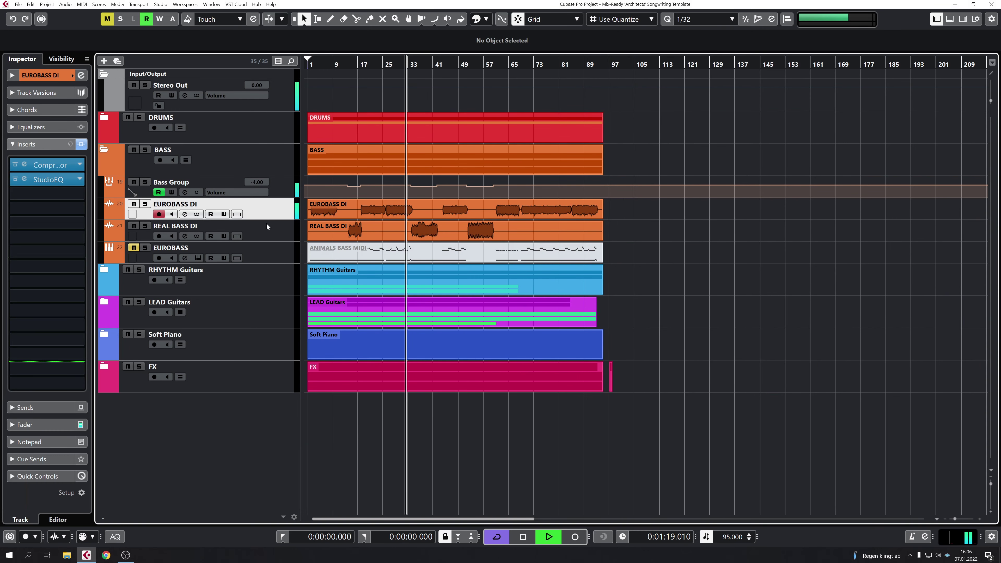
{"action": "left_click", "coordinate": [275, 232]}
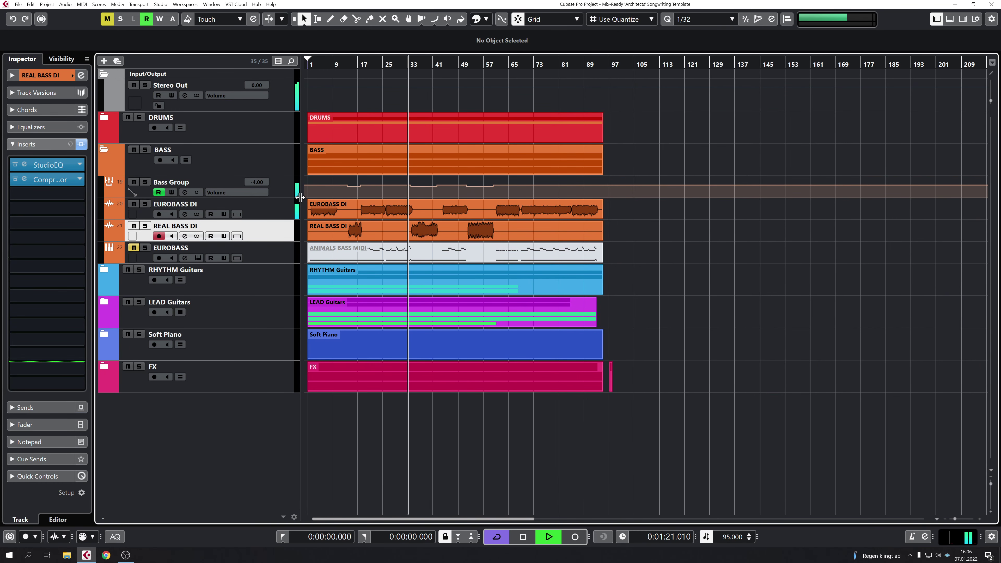
{"action": "left_click", "coordinate": [287, 193]}
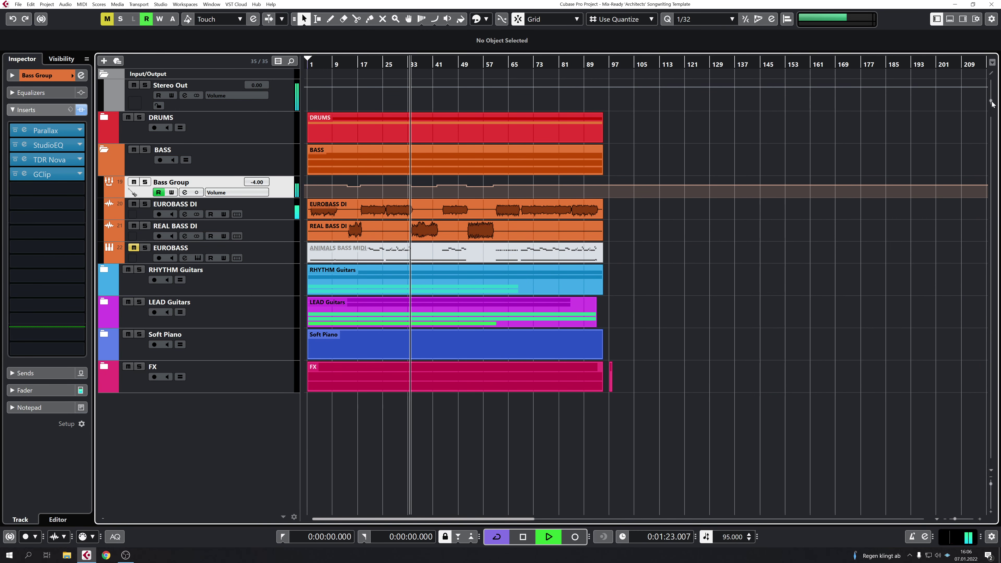
{"action": "left_click_drag", "start_coordinate": [991, 102], "coordinate": [992, 105]}
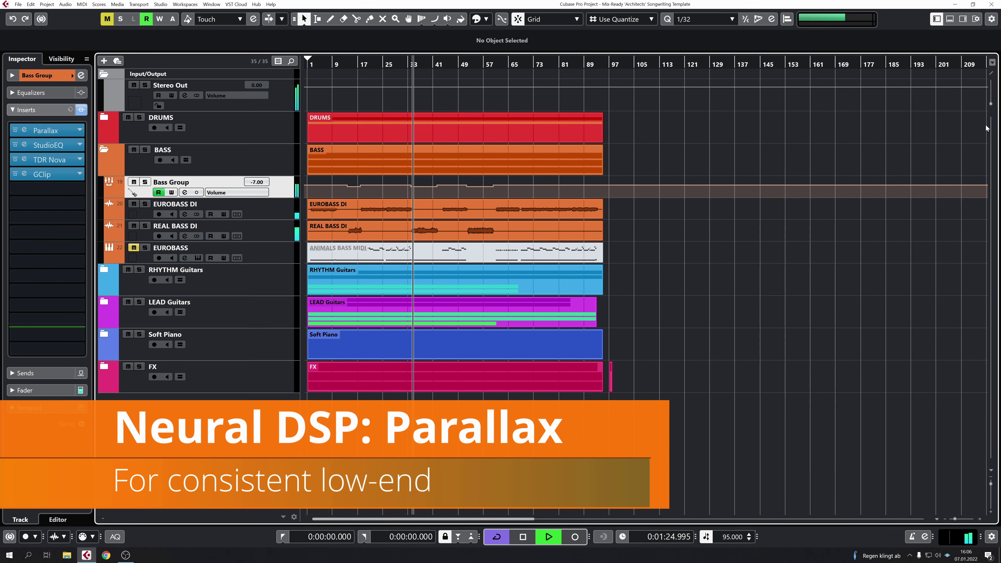
{"action": "key", "text": "h"}
{"action": "key", "text": "h"}
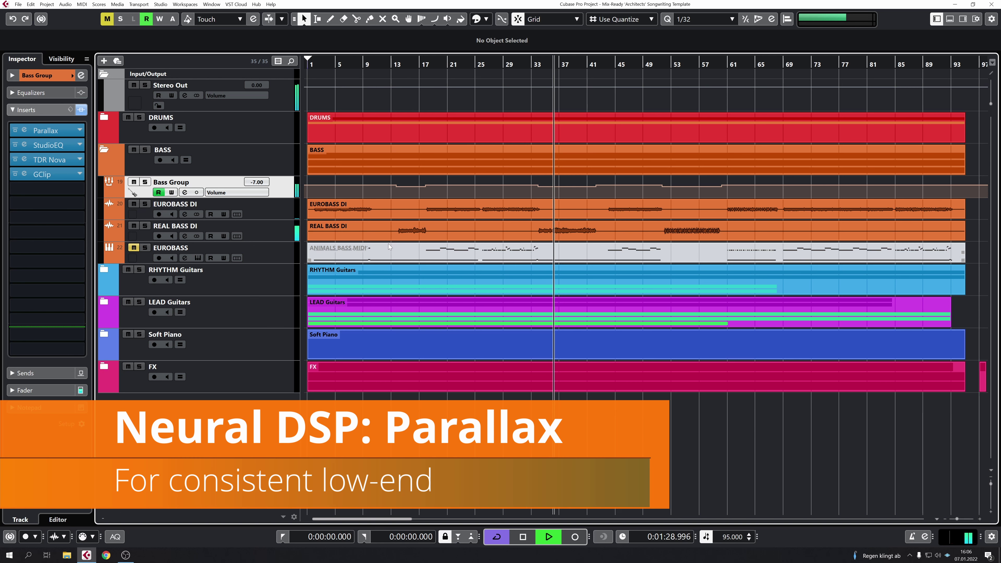
Collapse the BASS folder and view the tracks inside the RHYTHM Guitars folder, closing it again.
{"action": "left_click", "coordinate": [104, 149]}
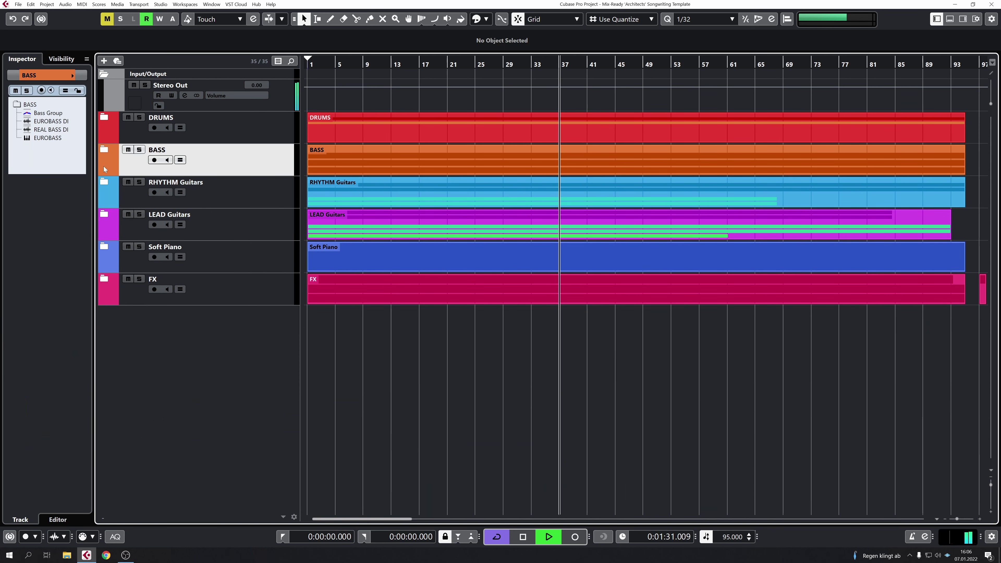
{"action": "left_click", "coordinate": [105, 181]}
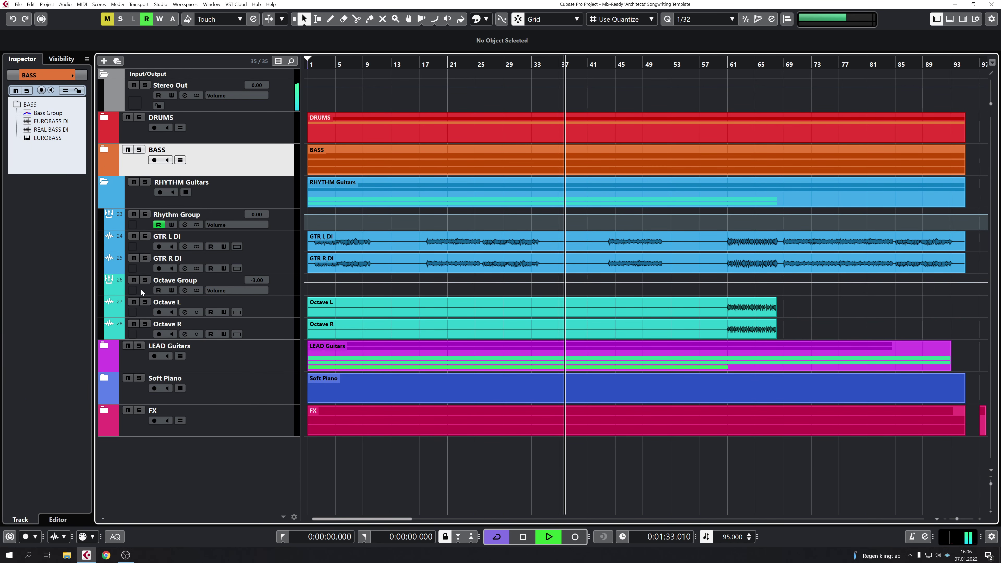
{"action": "left_click", "coordinate": [104, 182]}
Expand the LEAD Guitars folder and show the inserts of the CLEAN LEAD track.
{"action": "left_click", "coordinate": [108, 213]}
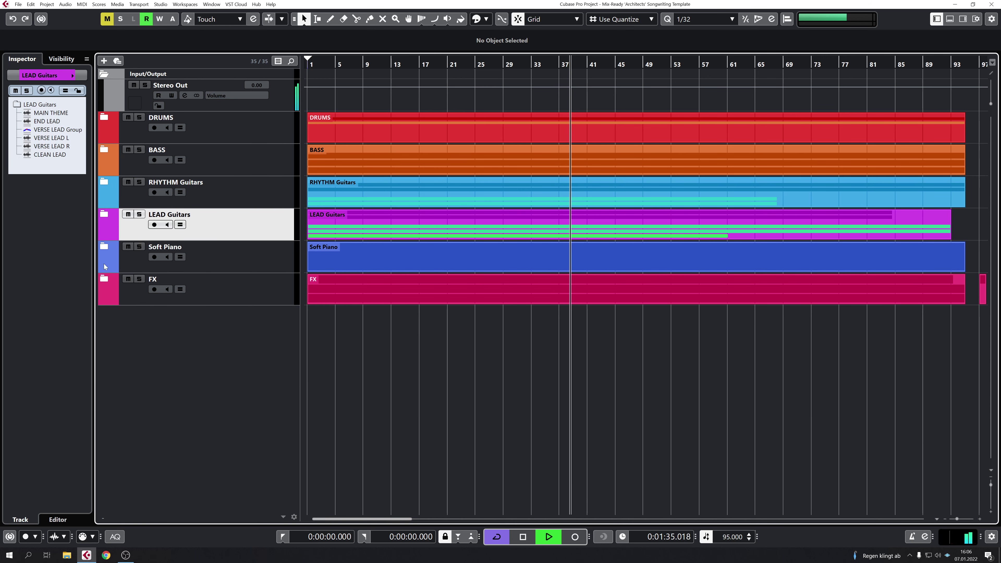
{"action": "left_click", "coordinate": [105, 214]}
{"action": "left_click", "coordinate": [283, 408]}
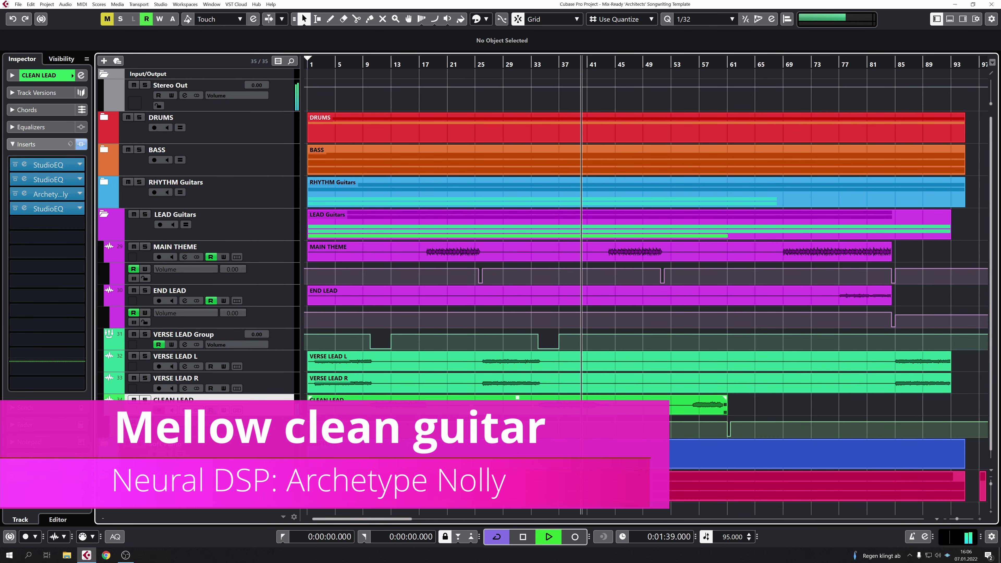
Open the instrument window of the LABS: Soft Piano track in the Soft Piano folder.
{"action": "scroll", "coordinate": [531, 395], "scroll_direction": "down", "scroll_amount": 1}
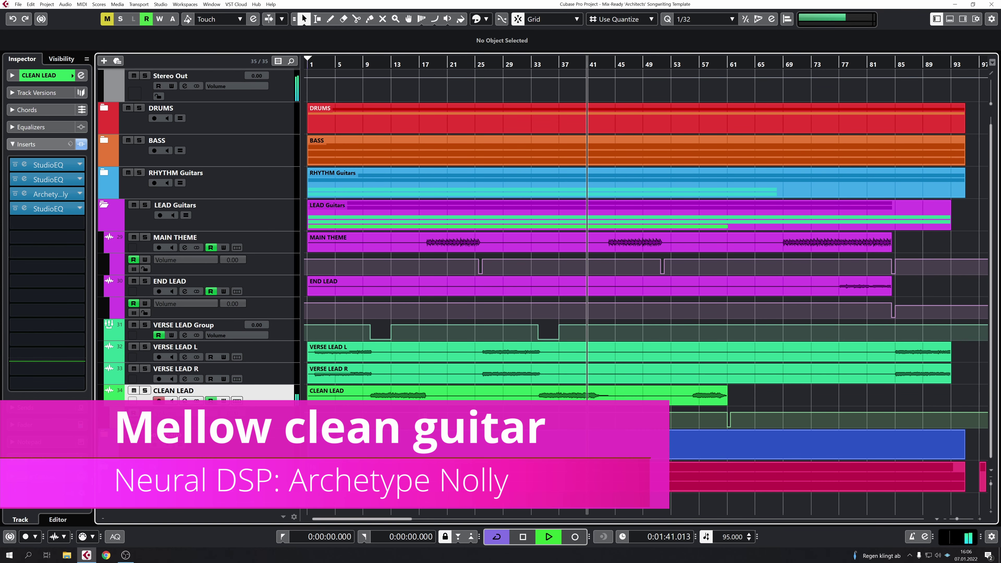
{"action": "scroll", "coordinate": [334, 391], "scroll_direction": "down", "scroll_amount": 4}
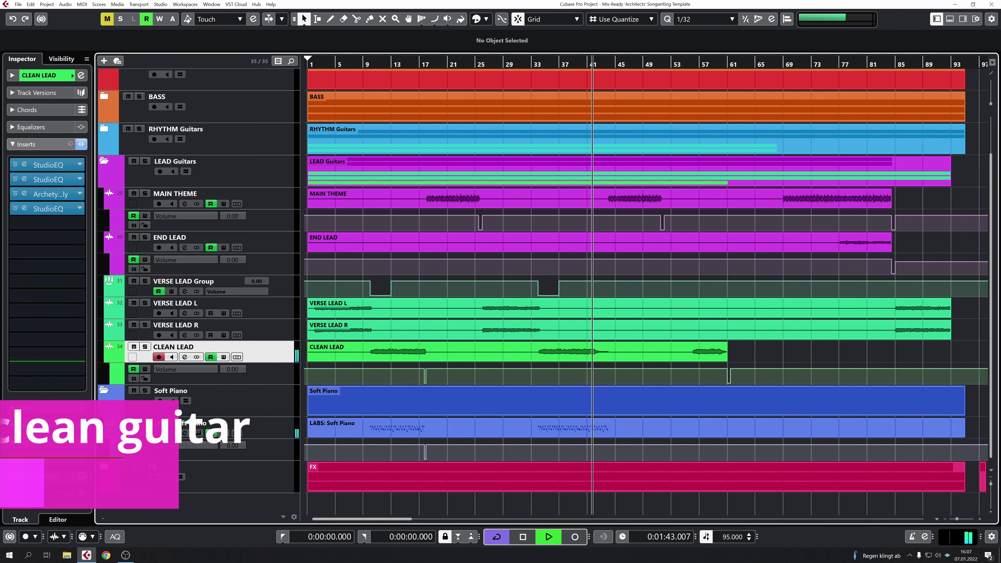
{"action": "left_click", "coordinate": [199, 432]}
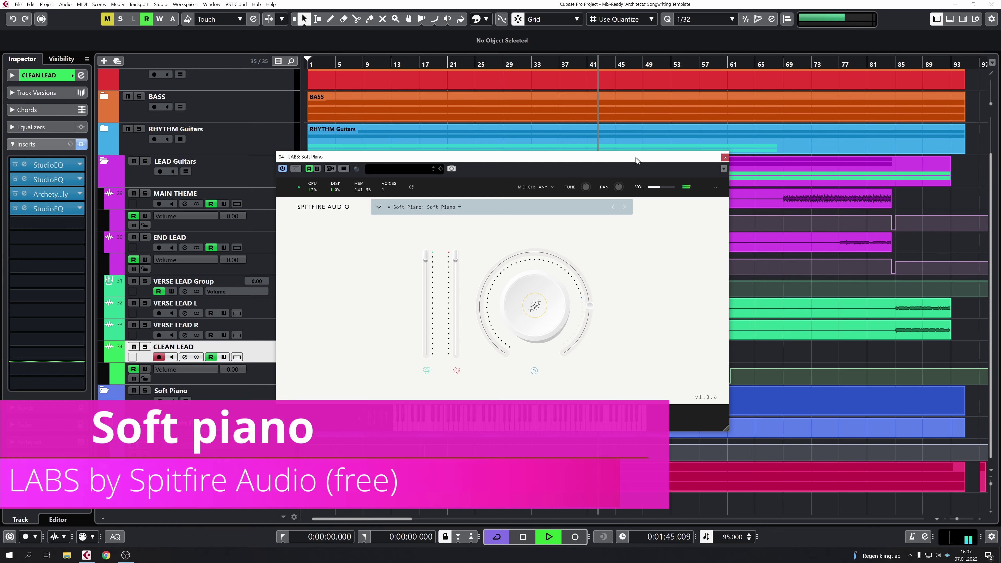
Close the LABS: Soft Piano instrument window and show the inserts of its track.
{"action": "left_click_drag", "start_coordinate": [633, 159], "coordinate": [671, 89]}
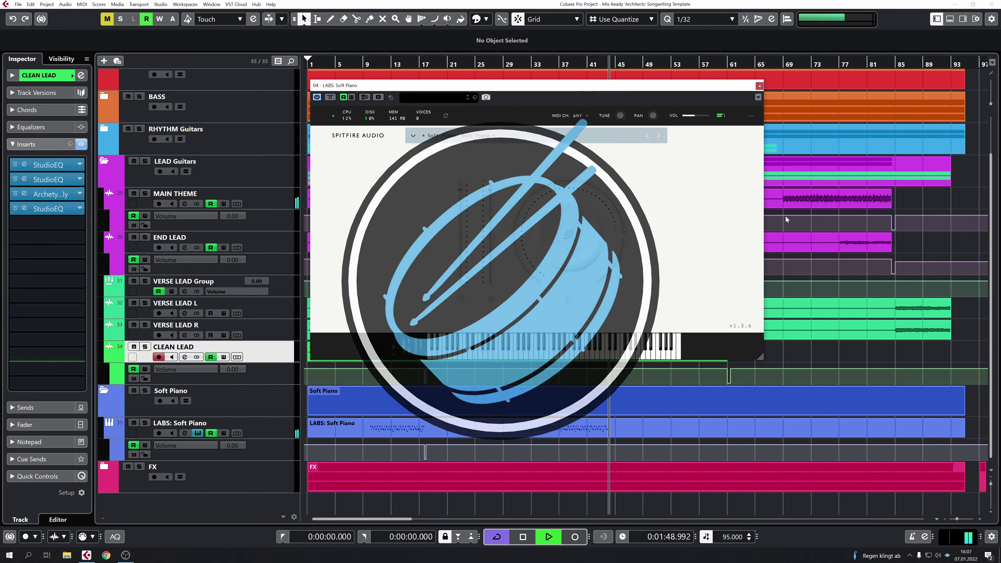
{"action": "left_click", "coordinate": [761, 88]}
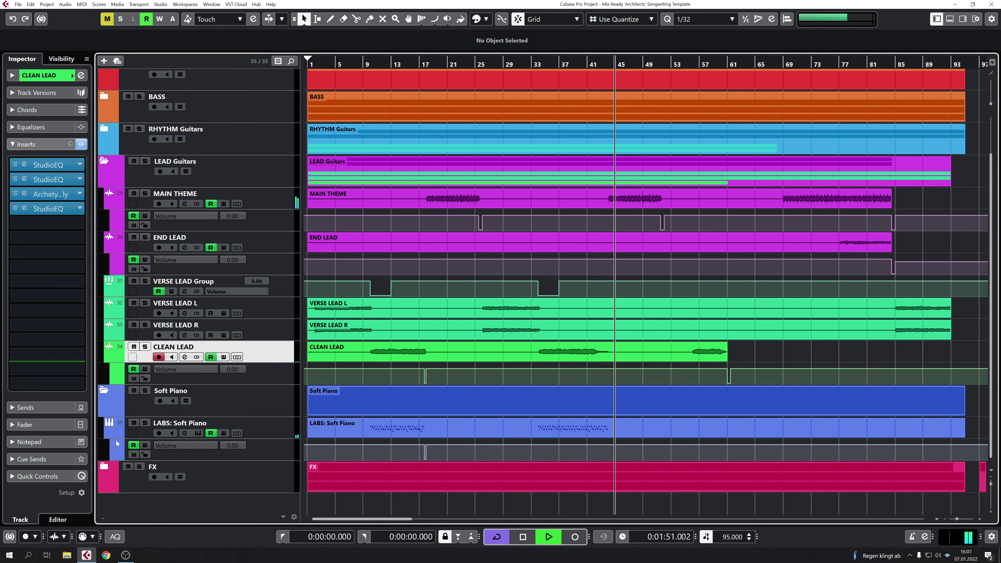
{"action": "left_click", "coordinate": [271, 426]}
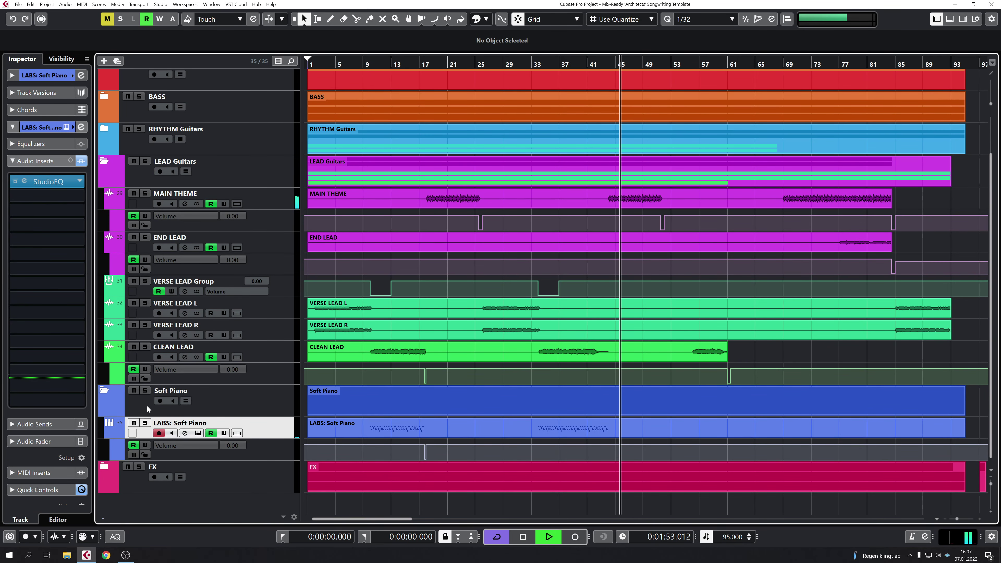
Show the inserts of the MAIN THEME track and collapse the Soft Piano and LEAD Guitars folders.
{"action": "left_click", "coordinate": [104, 391]}
{"action": "left_click", "coordinate": [274, 238]}
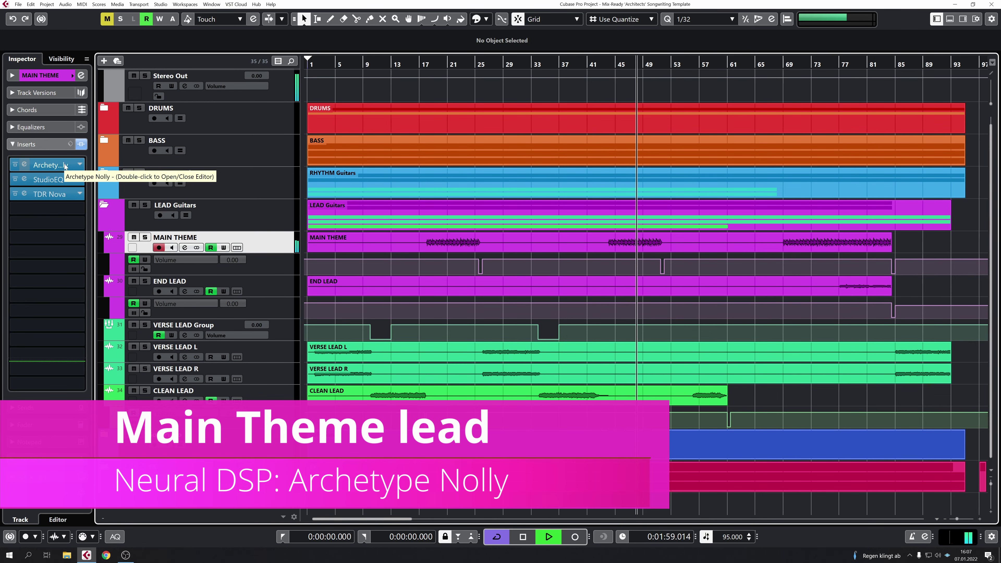
{"action": "left_click", "coordinate": [104, 204]}
Expand the RHYTHM Guitars folder and view the inserts of GTR L DI, GTR R DI, Octave Group, Octave L and Octave R.
{"action": "left_click", "coordinate": [104, 182]}
{"action": "left_click", "coordinate": [221, 237]}
{"action": "left_click", "coordinate": [280, 259]}
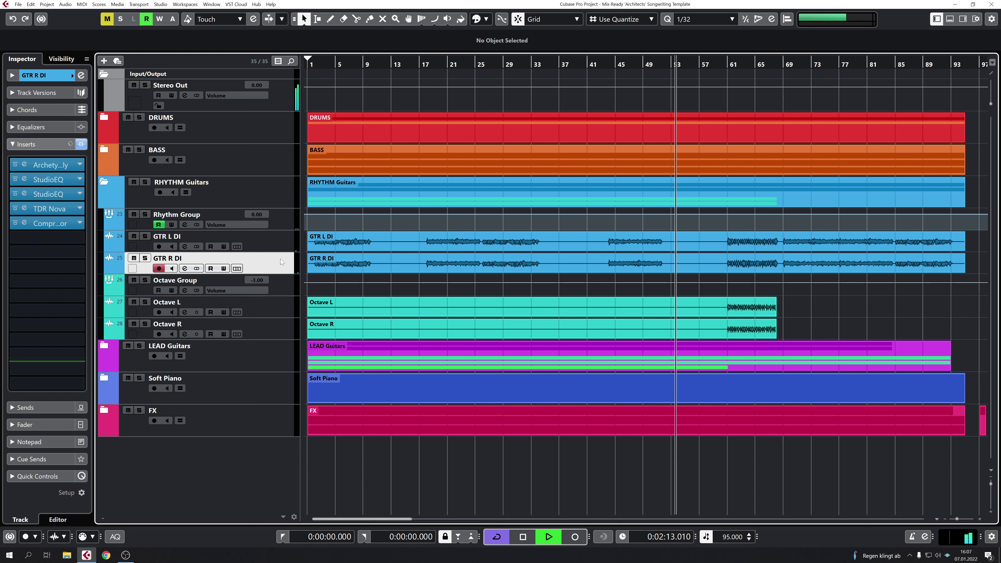
{"action": "left_click", "coordinate": [283, 282]}
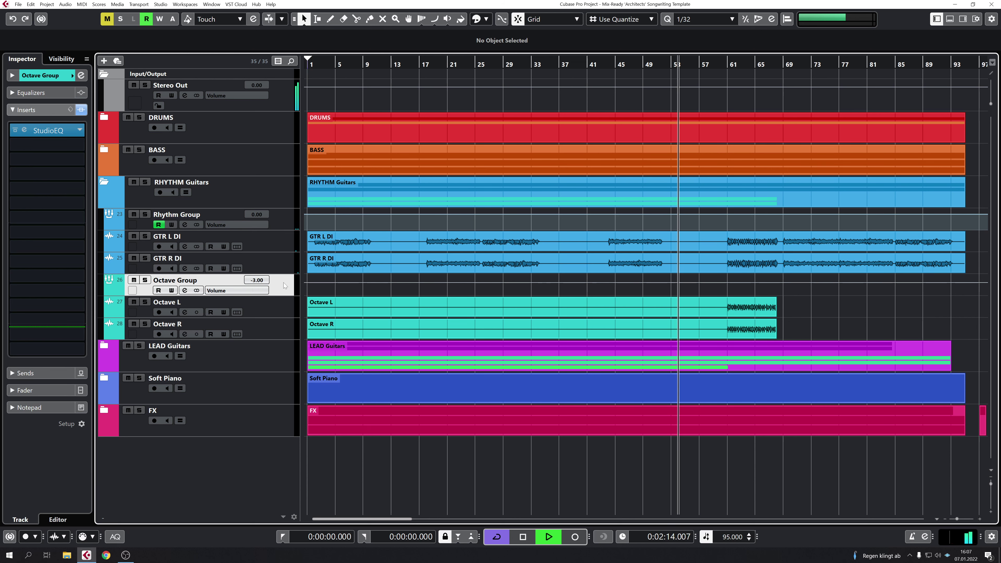
{"action": "left_click", "coordinate": [282, 306]}
{"action": "left_click", "coordinate": [285, 334]}
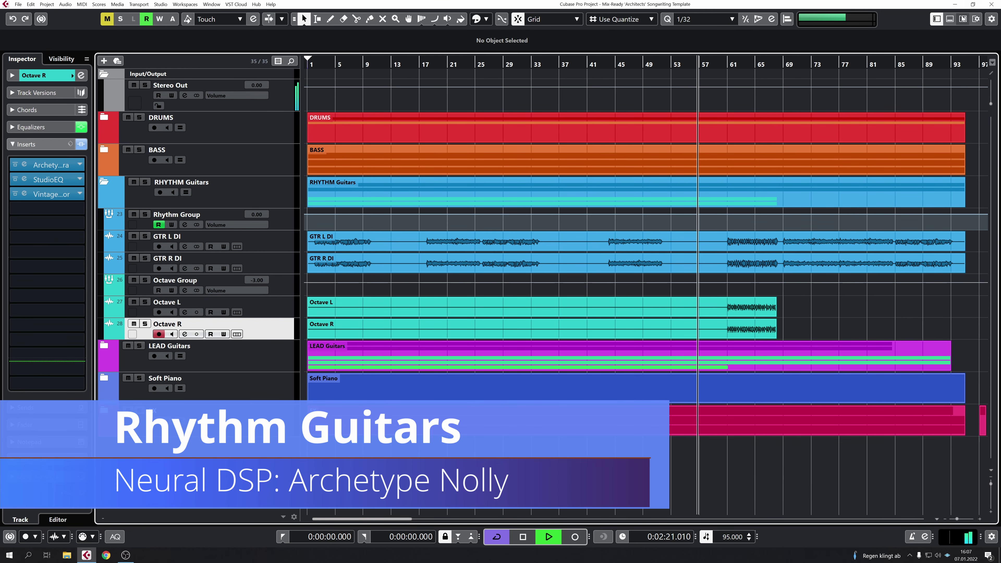
Show the MixConsole below the arrangement at a reduced height and view the insert chains of the guitar, piano and FX channels.
{"action": "left_click", "coordinate": [950, 19]}
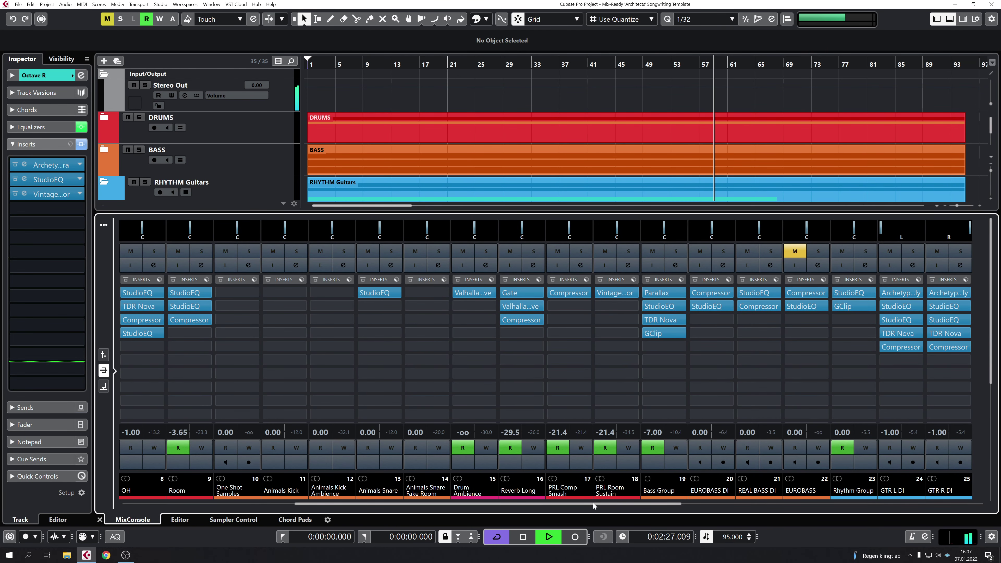
{"action": "left_click_drag", "start_coordinate": [598, 506], "coordinate": [849, 511]}
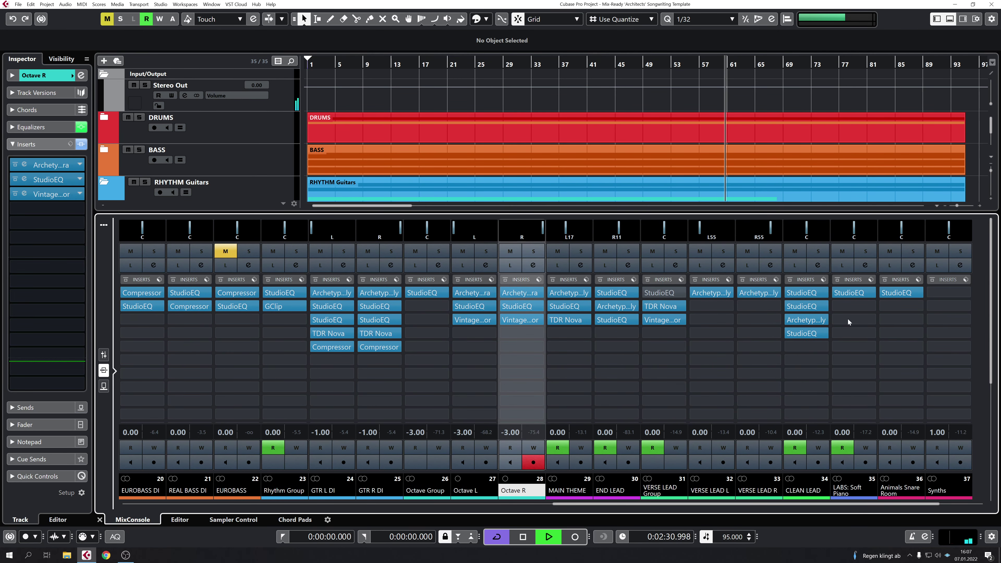
{"action": "left_click_drag", "start_coordinate": [810, 214], "coordinate": [816, 278]}
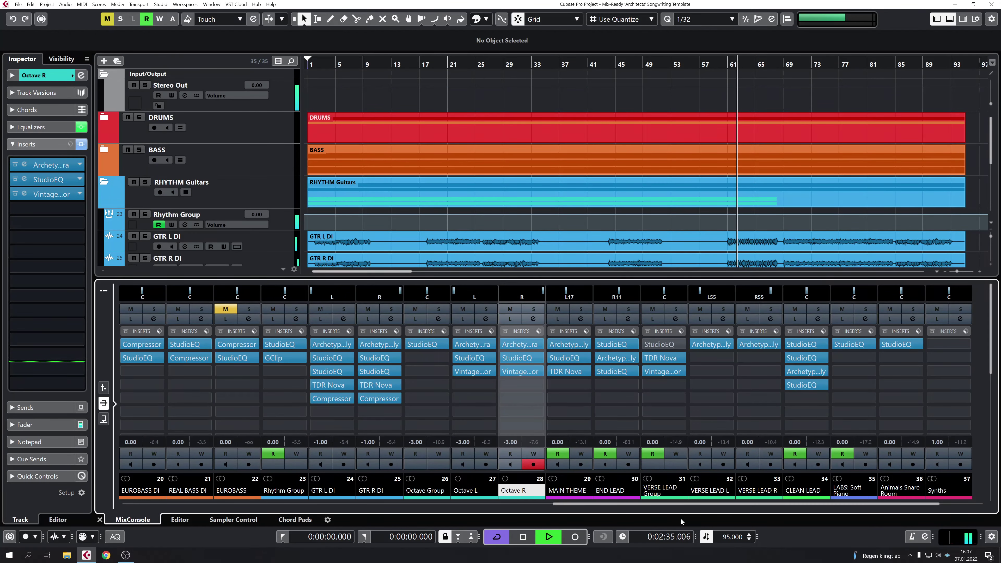
Select the Octave Group channel and examine the Octave L and Octave R waveforms between bars 61 and 68.
{"action": "left_click", "coordinate": [426, 491]}
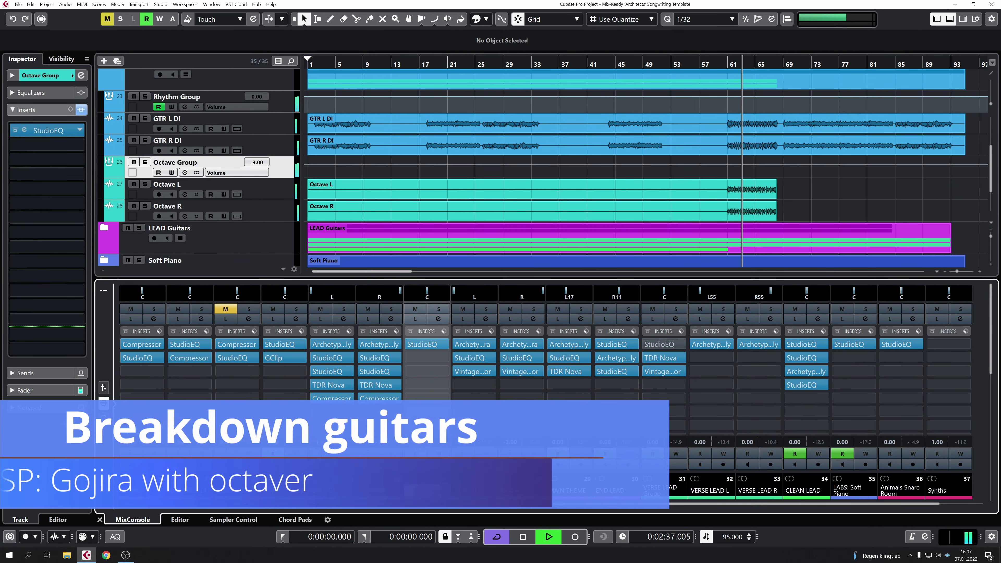
{"action": "scroll", "coordinate": [805, 201], "scroll_direction": "up", "scroll_amount": 12}
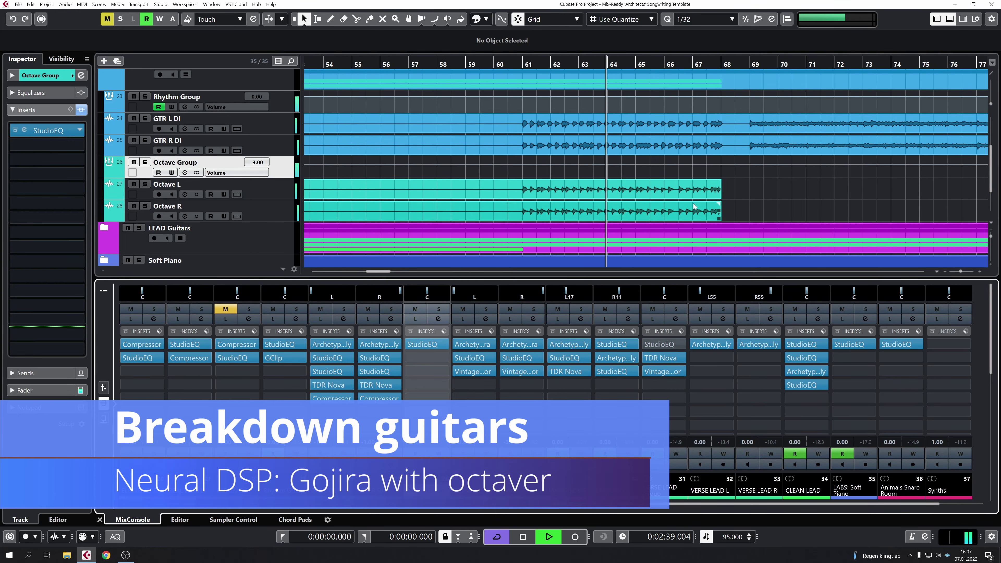
{"action": "scroll", "coordinate": [676, 205], "scroll_direction": "down", "scroll_amount": 2}
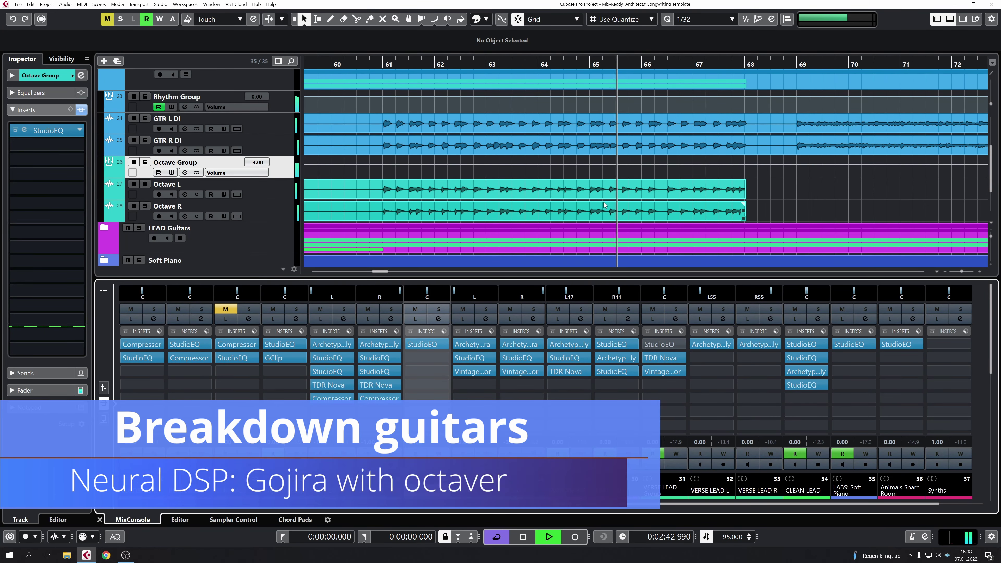
{"action": "scroll", "coordinate": [604, 205], "scroll_direction": "down", "scroll_amount": 8}
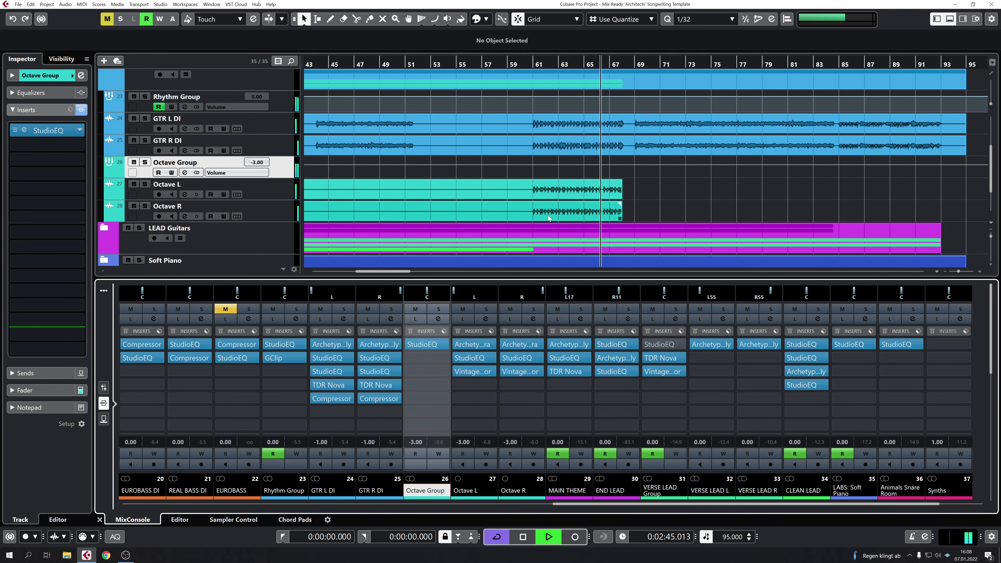
Hide the MixConsole and collapse the RHYTHM Guitars folder.
{"action": "left_click", "coordinate": [950, 19]}
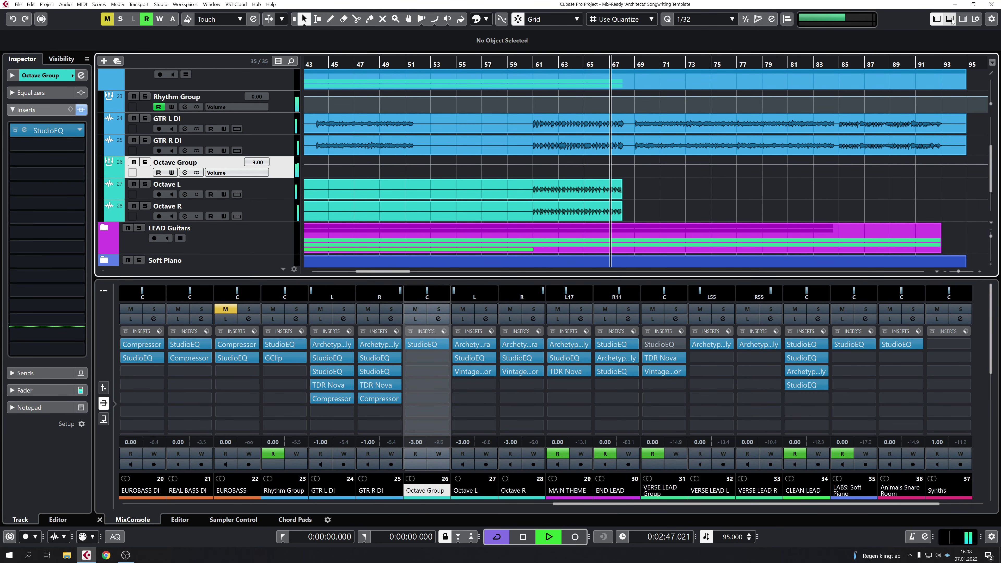
{"action": "left_click", "coordinate": [106, 181]}
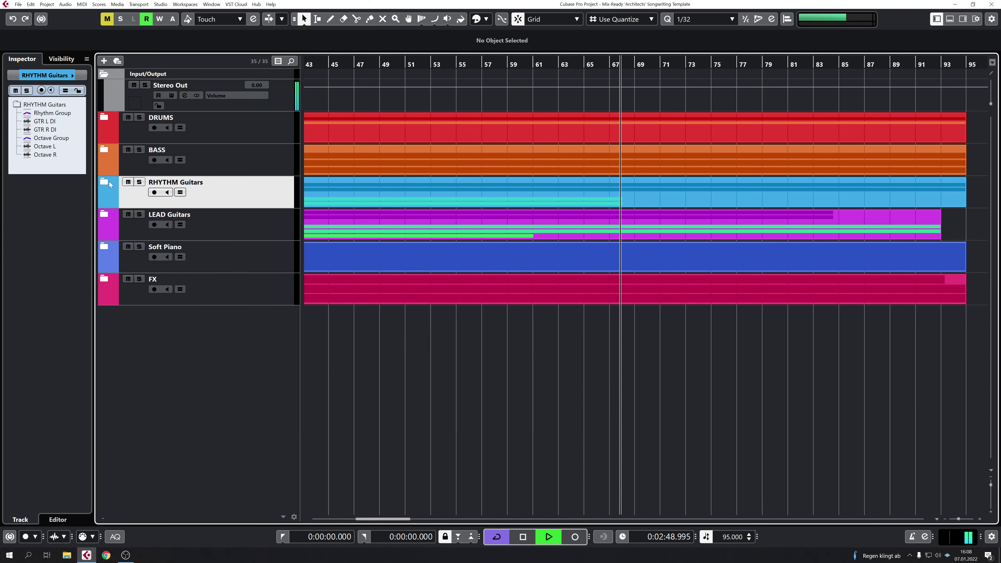
Expand the LEAD Guitars folder and show the inserts of the MAIN THEME track.
{"action": "left_click", "coordinate": [104, 215]}
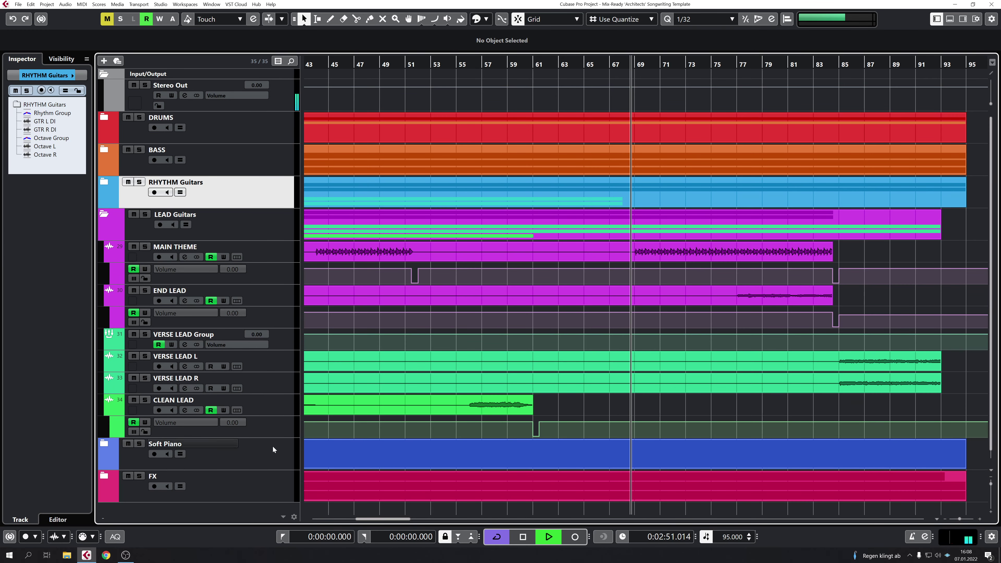
{"action": "left_click", "coordinate": [291, 245]}
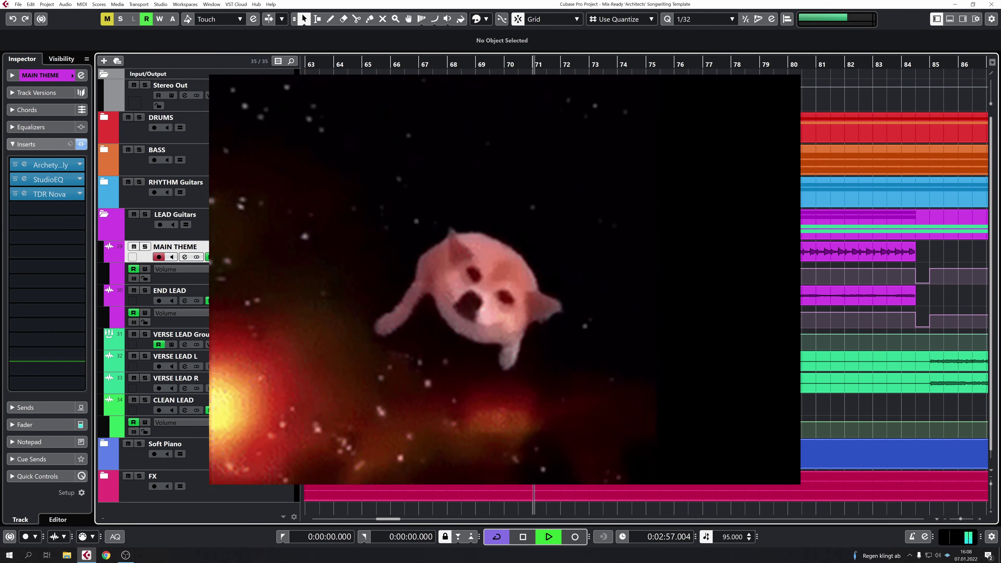
{"action": "scroll", "coordinate": [396, 362], "scroll_direction": "down", "scroll_amount": 4}
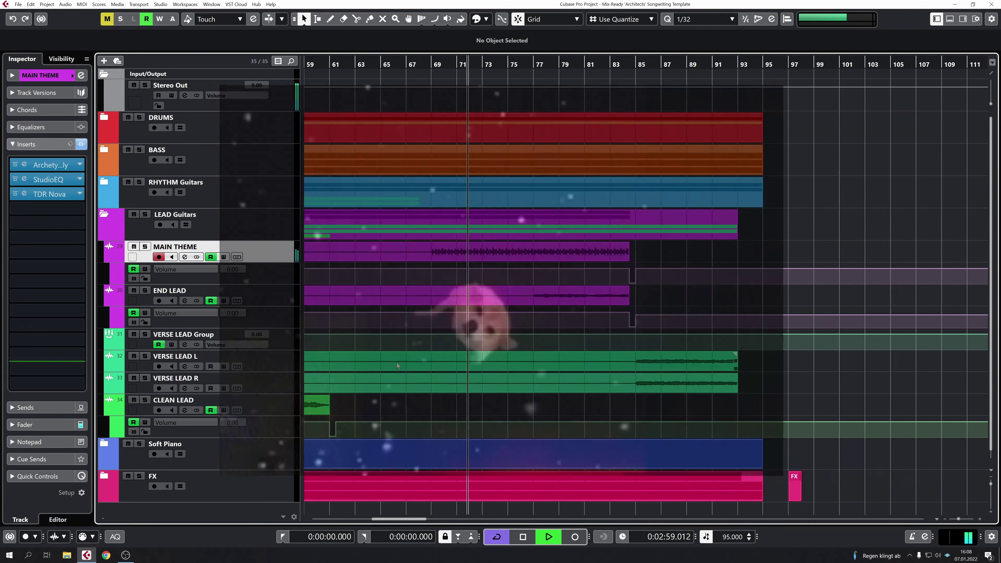
{"action": "scroll", "coordinate": [444, 372], "scroll_direction": "down", "scroll_amount": 2}
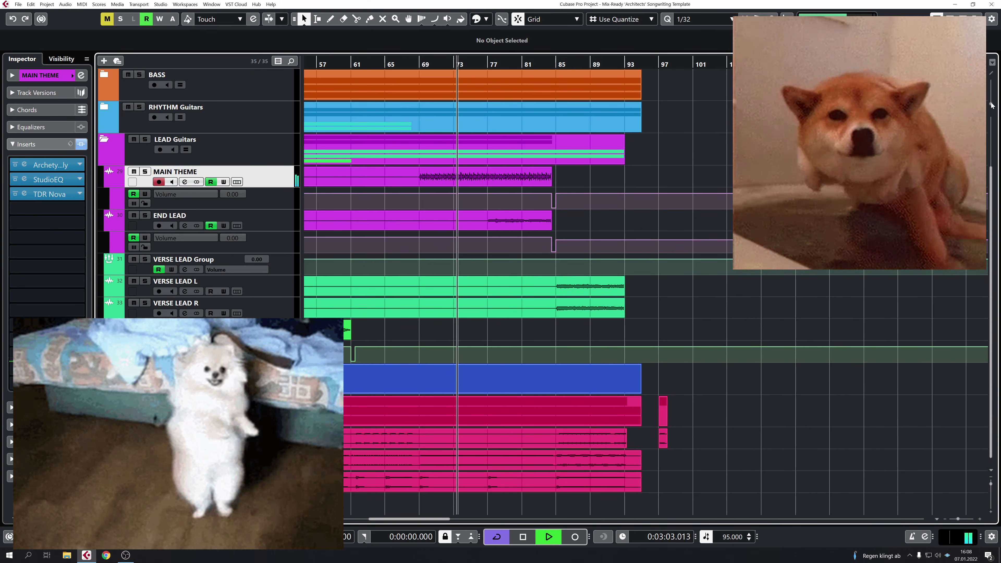
Examine the lead guitar waveforms at a larger display height and show the inserts of the END LEAD track.
{"action": "left_click_drag", "start_coordinate": [991, 103], "coordinate": [992, 96]}
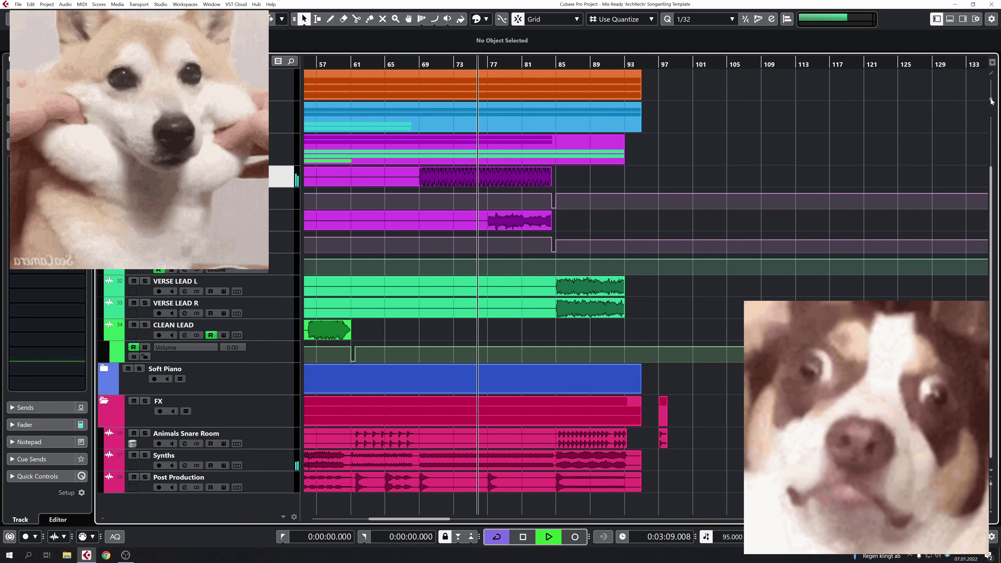
{"action": "left_click_drag", "start_coordinate": [992, 99], "coordinate": [991, 104]}
{"action": "left_click", "coordinate": [262, 219]}
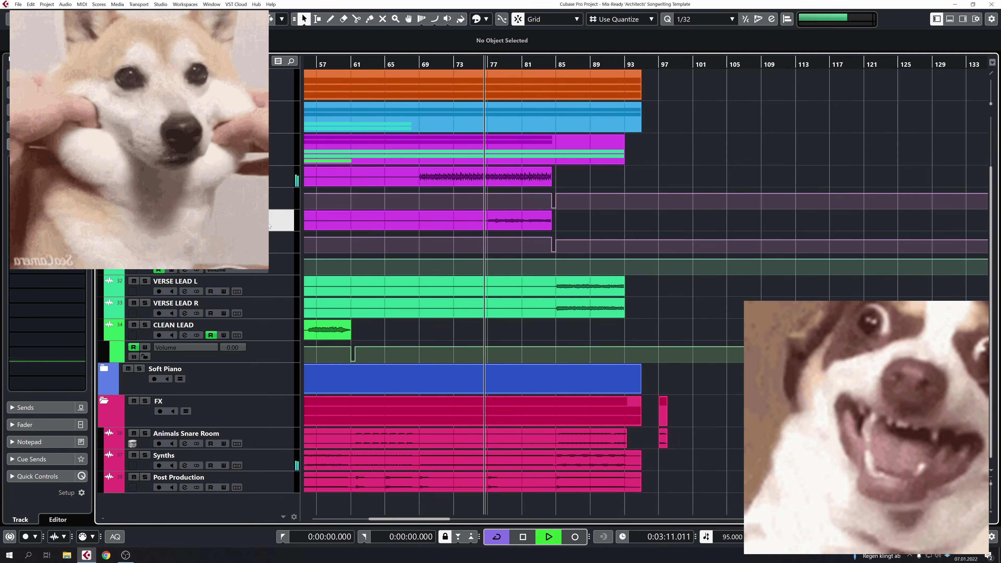
{"action": "scroll", "coordinate": [486, 221], "scroll_direction": "up", "scroll_amount": 5}
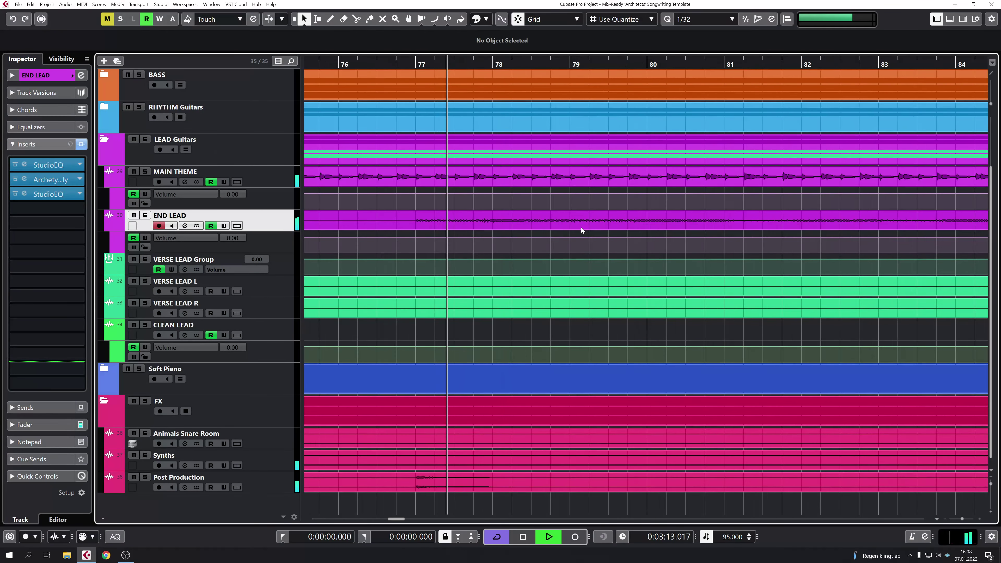
{"action": "scroll", "coordinate": [578, 222], "scroll_direction": "down", "scroll_amount": 2}
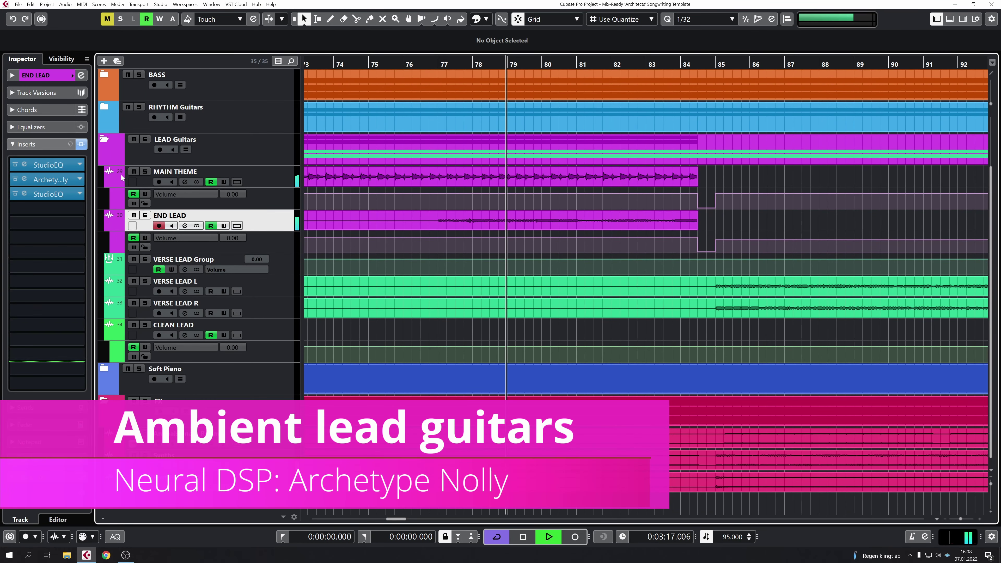
Collapse the LEAD Guitars and FX folders and show the inserts of the Stereo Out channel.
{"action": "left_click", "coordinate": [104, 139]}
{"action": "left_click", "coordinate": [104, 279]}
{"action": "left_click", "coordinate": [213, 86]}
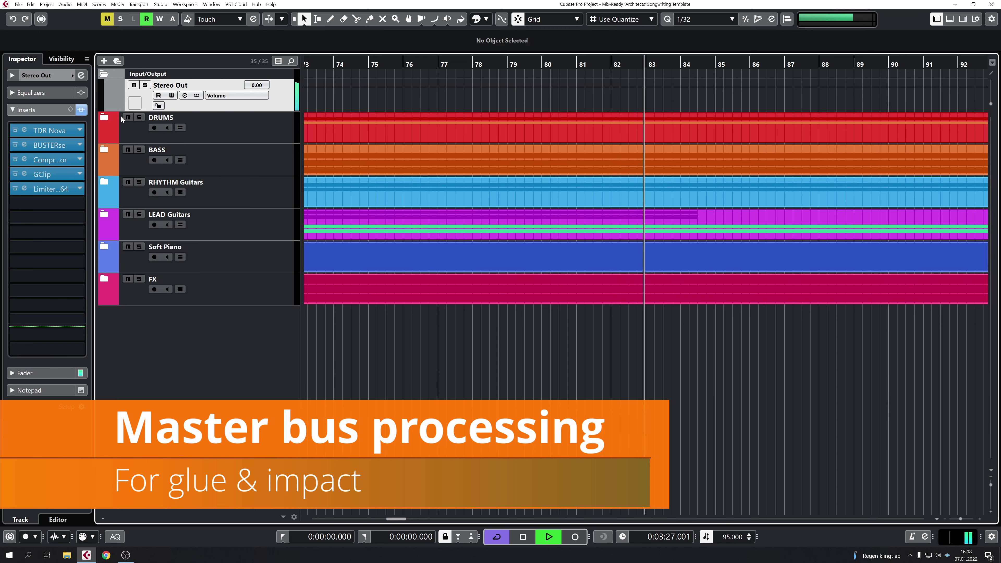
Expand the DRUMS folder and open the instrument window of the GGD OKW Architects track.
{"action": "left_click", "coordinate": [105, 118]}
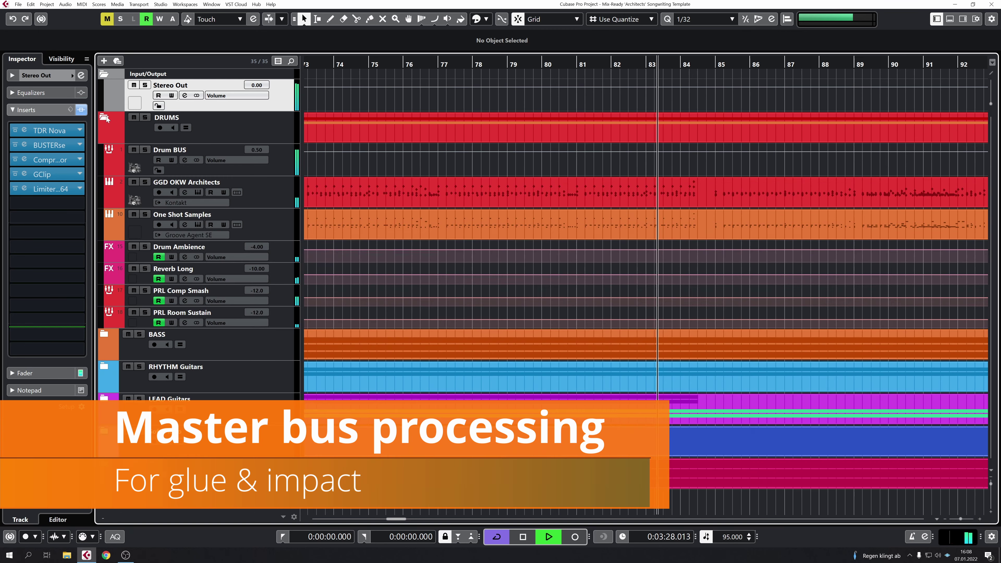
{"action": "left_click", "coordinate": [198, 192]}
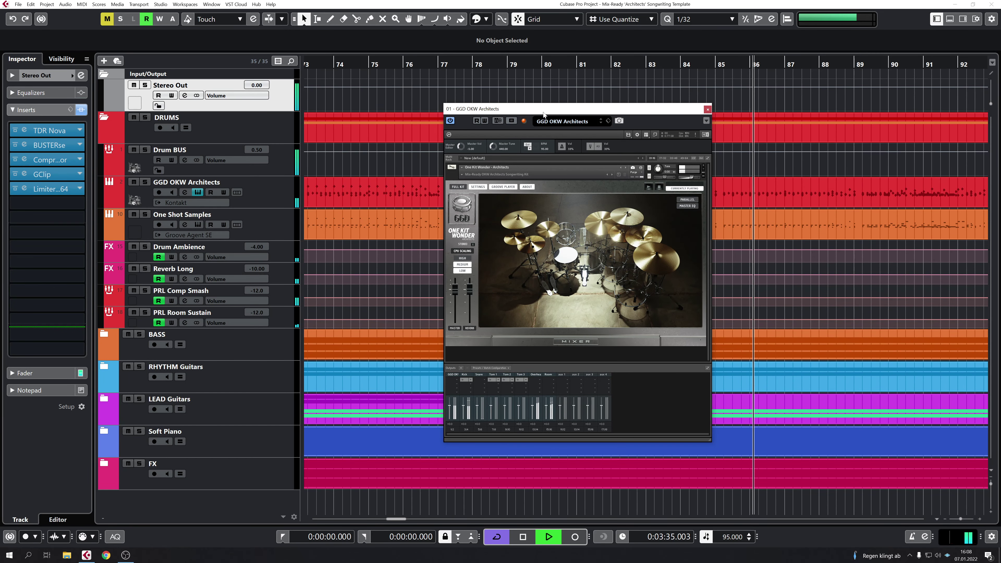
Open the GGD OKW Architects MIDI part in the Drum Editor, close the instrument window and examine the notes around bars 83 to 93.
{"action": "double_click", "coordinate": [793, 188]}
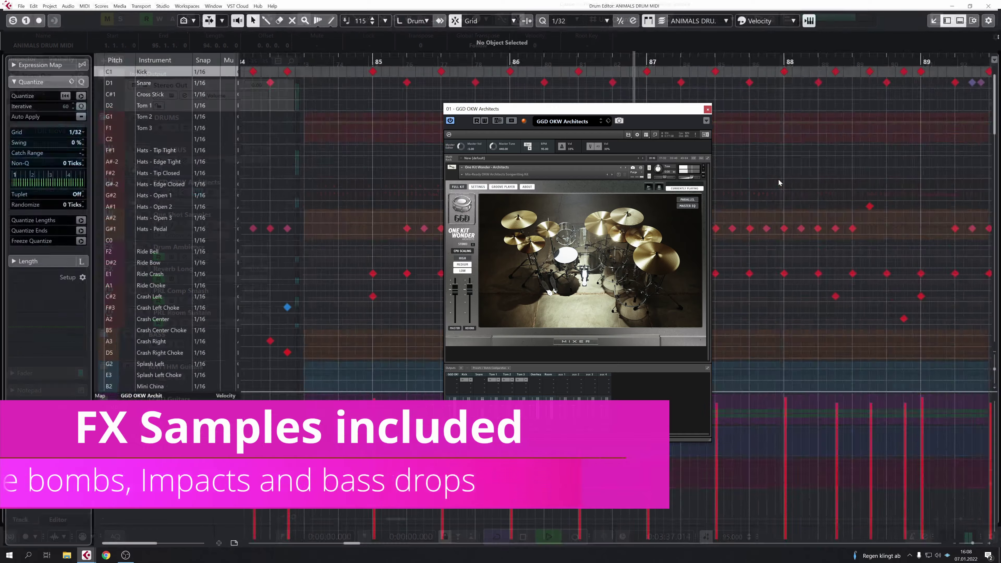
{"action": "left_click", "coordinate": [708, 110]}
{"action": "scroll", "coordinate": [723, 159], "scroll_direction": "down", "scroll_amount": 2}
{"action": "scroll", "coordinate": [693, 171], "scroll_direction": "right", "scroll_amount": 8}
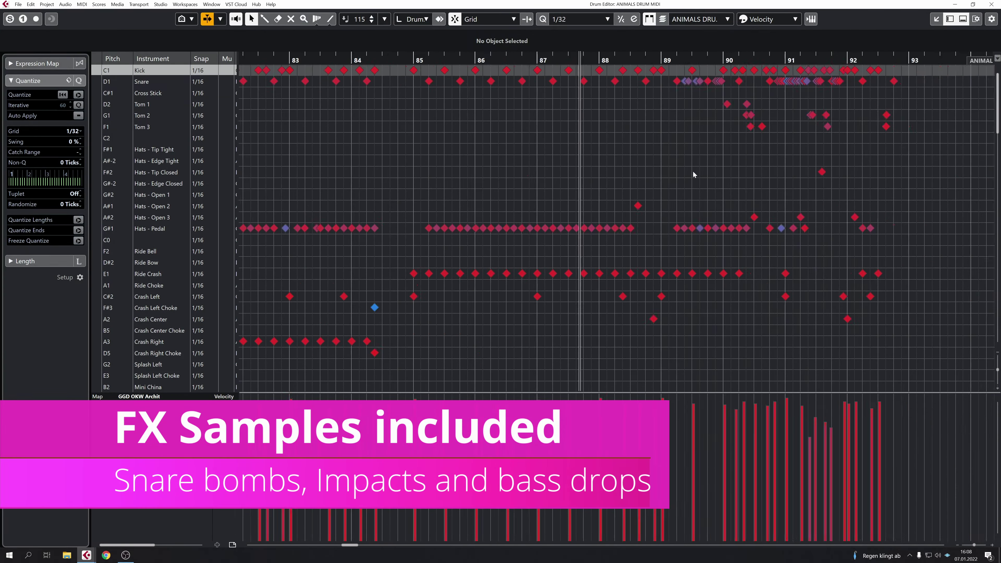